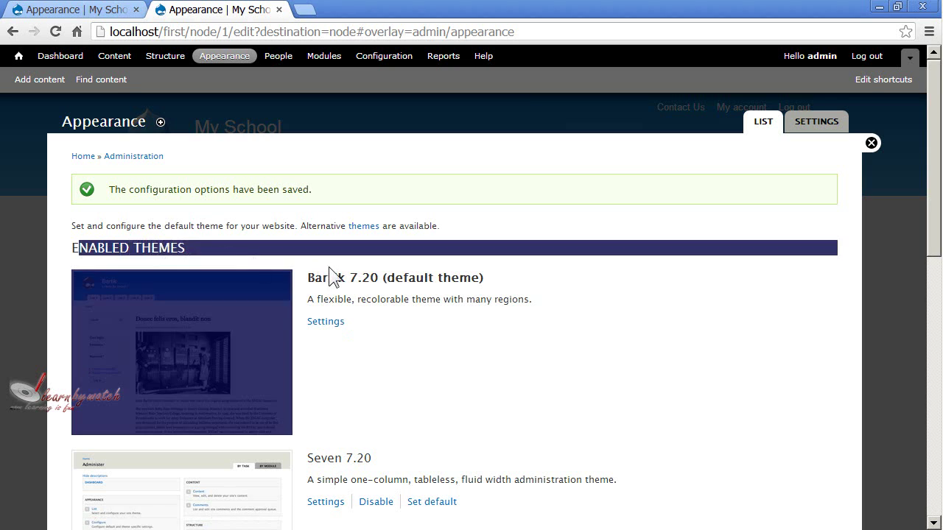
Step: Look through the enabled and disabled themes, and open the settings of the default Bartik 7.20 theme
{"action": "left_click", "coordinate": [275, 280]}
{"action": "scroll", "coordinate": [379, 307], "scroll_direction": "down", "scroll_amount": 2}
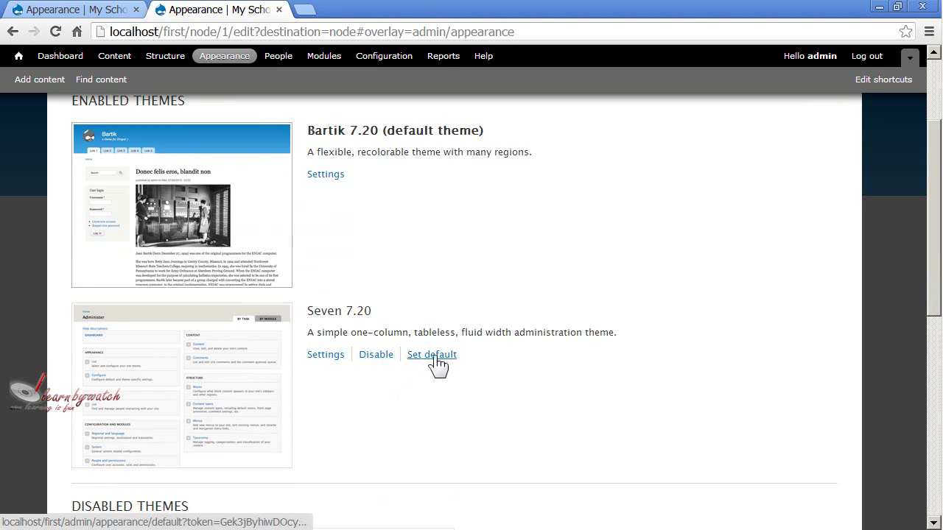
{"action": "scroll", "coordinate": [331, 361], "scroll_direction": "down", "scroll_amount": 4}
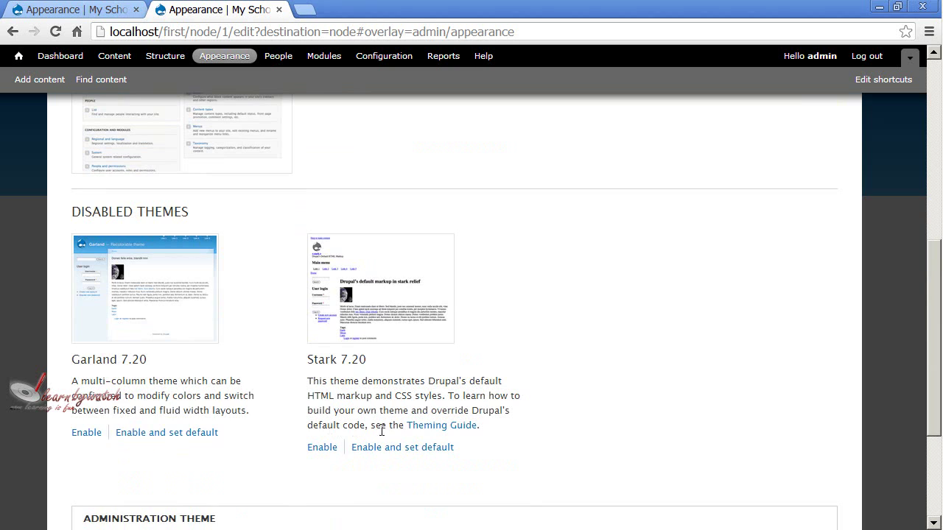
{"action": "scroll", "coordinate": [389, 421], "scroll_direction": "down", "scroll_amount": 2}
{"action": "scroll", "coordinate": [172, 360], "scroll_direction": "up", "scroll_amount": 2}
{"action": "scroll", "coordinate": [444, 293], "scroll_direction": "up", "scroll_amount": 6}
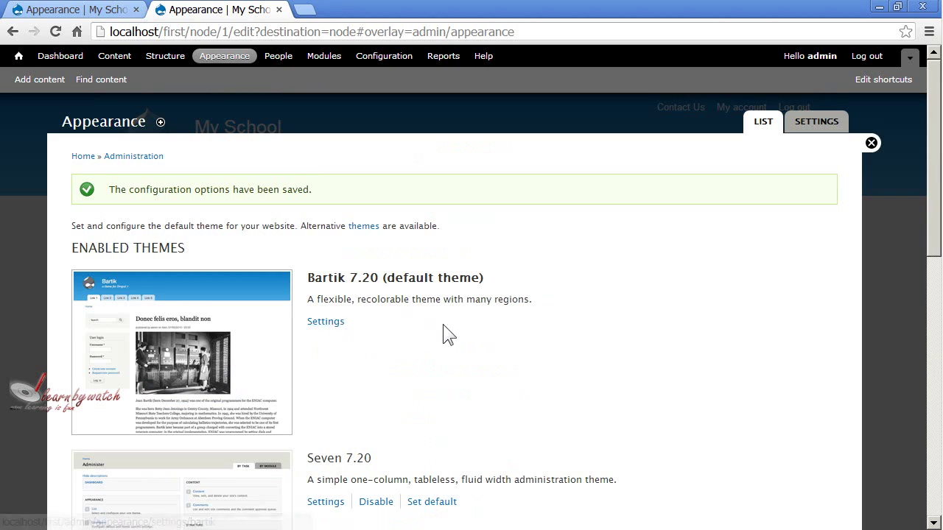
{"action": "left_click", "coordinate": [330, 324]}
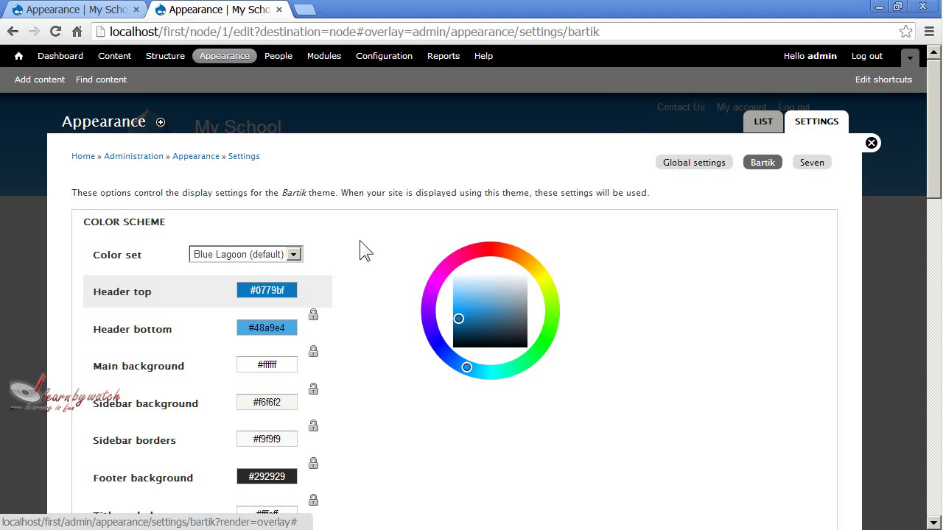
Step: Examine Bartik's color scheme, preview, toggle display, logo image and shortcut icon settings
{"action": "scroll", "coordinate": [400, 250], "scroll_direction": "down", "scroll_amount": 3}
{"action": "scroll", "coordinate": [392, 270], "scroll_direction": "up", "scroll_amount": 3}
{"action": "left_click_drag", "start_coordinate": [79, 221], "coordinate": [188, 232]}
{"action": "left_click", "coordinate": [193, 225]}
{"action": "scroll", "coordinate": [301, 269], "scroll_direction": "down", "scroll_amount": 8}
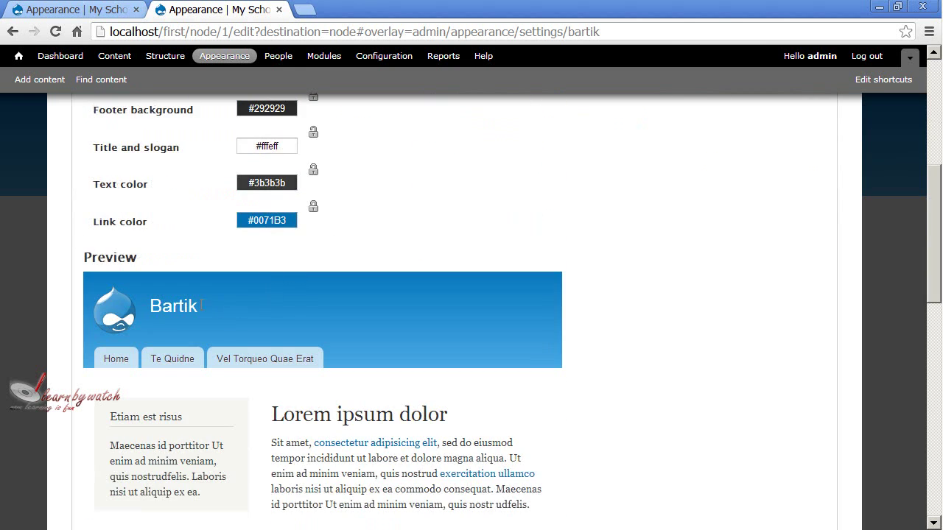
{"action": "scroll", "coordinate": [238, 269], "scroll_direction": "down", "scroll_amount": 5}
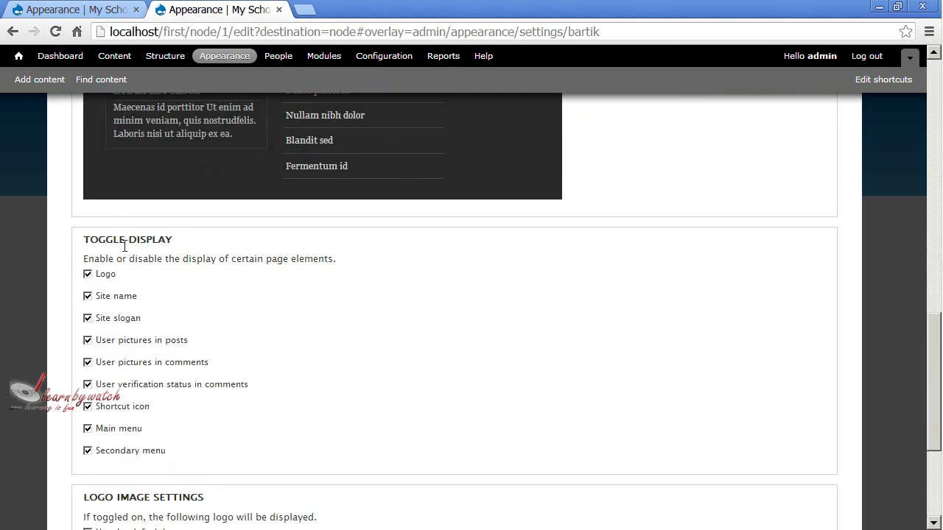
{"action": "left_click_drag", "start_coordinate": [88, 238], "coordinate": [168, 257]}
{"action": "scroll", "coordinate": [212, 332], "scroll_direction": "down", "scroll_amount": 3}
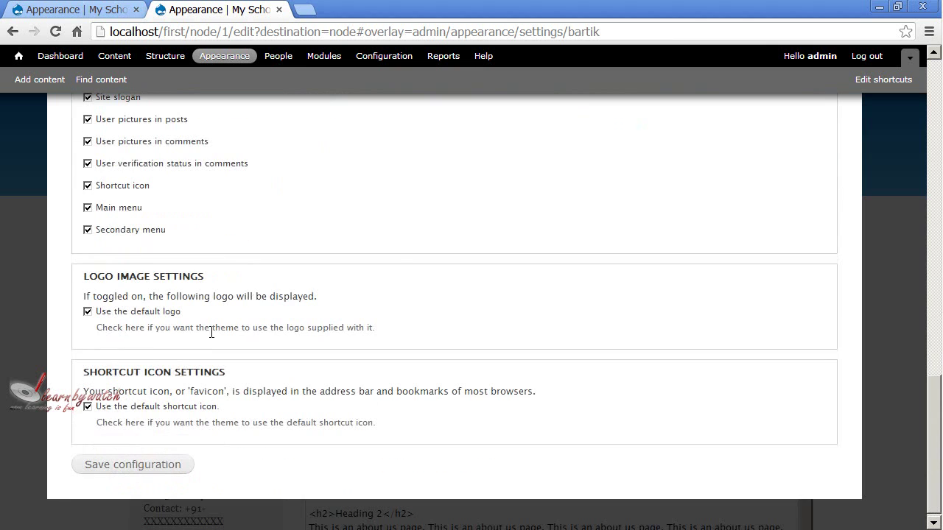
{"action": "left_click_drag", "start_coordinate": [97, 274], "coordinate": [197, 277]}
{"action": "left_click_drag", "start_coordinate": [93, 372], "coordinate": [238, 374]}
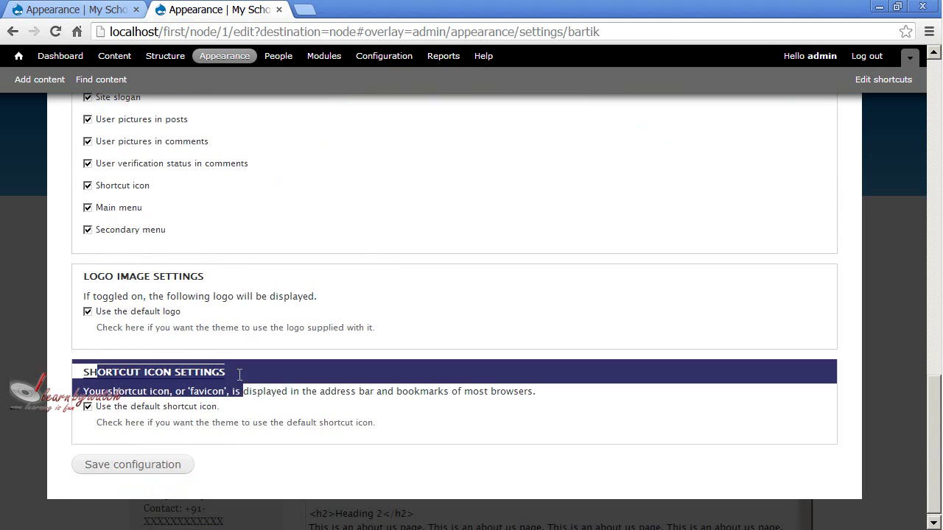
{"action": "left_click", "coordinate": [270, 383]}
{"action": "scroll", "coordinate": [406, 375], "scroll_direction": "up", "scroll_amount": 10}
{"action": "scroll", "coordinate": [406, 365], "scroll_direction": "up", "scroll_amount": 2}
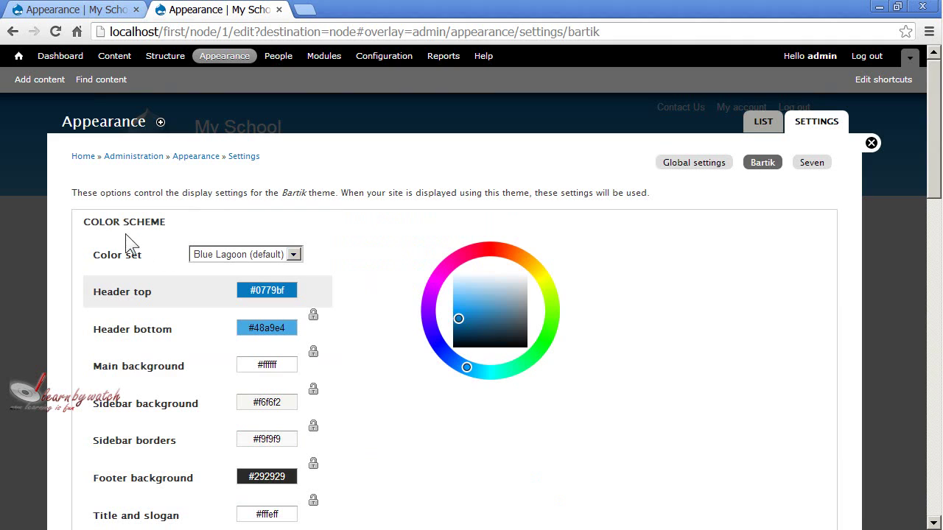
Step: Try the Slate color set for Bartik, and switch it back to Blue Lagoon (default)
{"action": "left_click", "coordinate": [274, 255]}
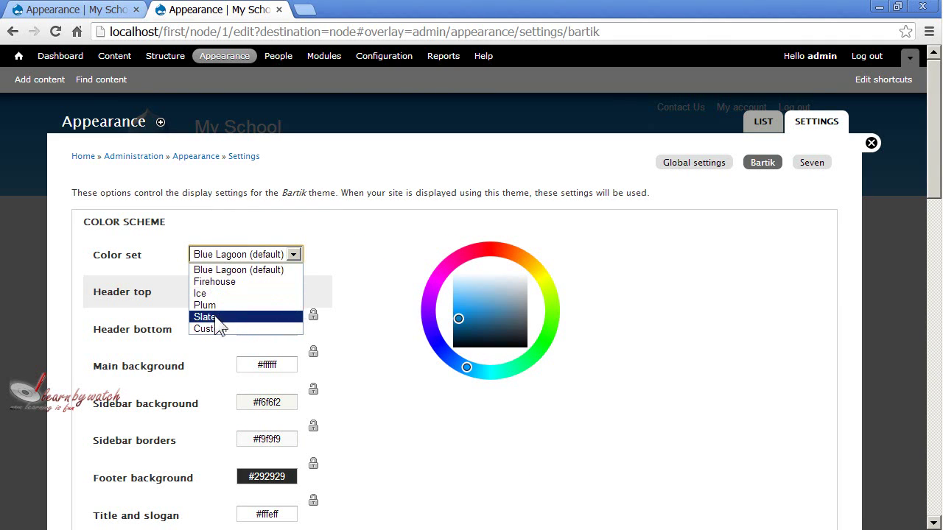
{"action": "key", "text": "Escape"}
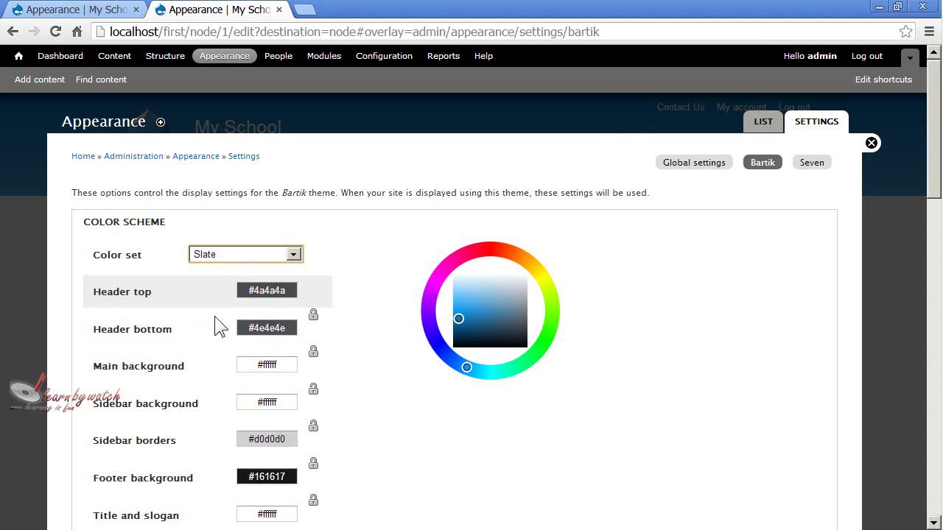
{"action": "scroll", "coordinate": [214, 316], "scroll_direction": "down", "scroll_amount": 1}
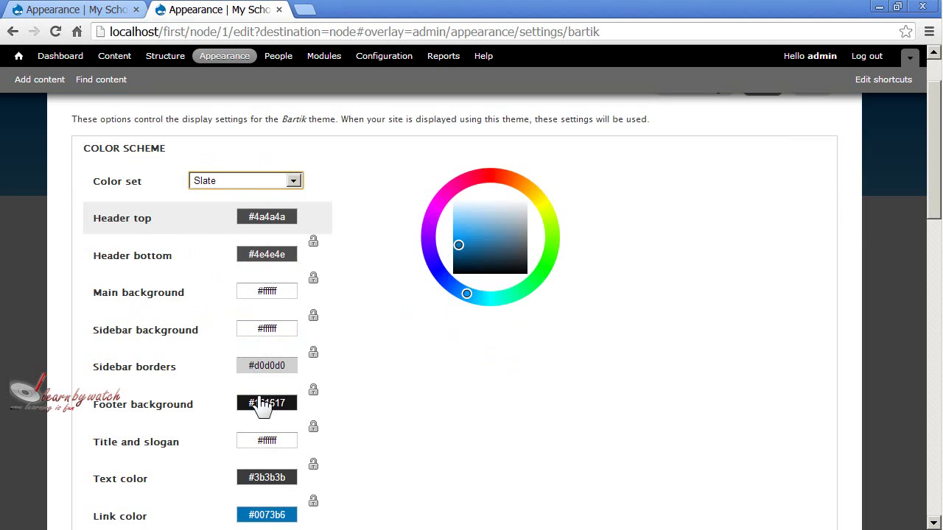
{"action": "left_click", "coordinate": [258, 179]}
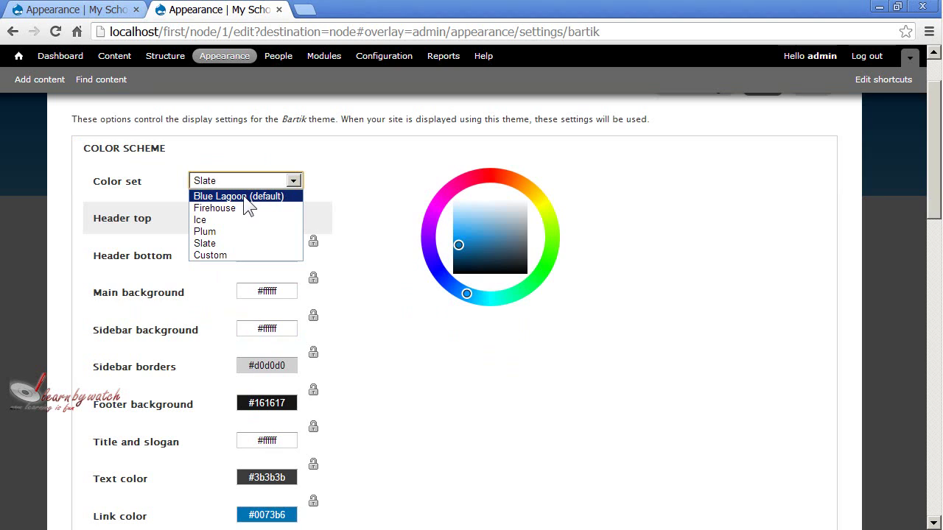
{"action": "left_click", "coordinate": [282, 197]}
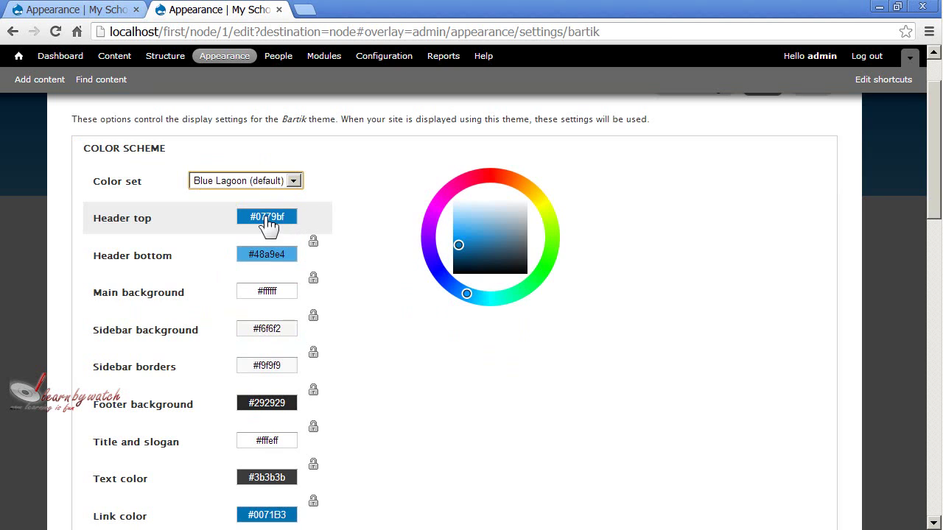
Step: Select the Slate color set and inspect the Bartik preview's header, content and footer
{"action": "left_click", "coordinate": [280, 182]}
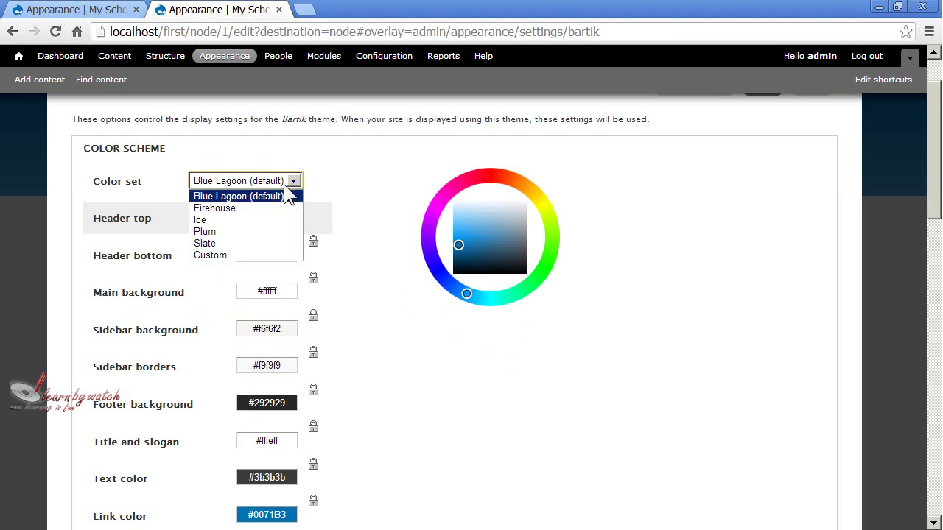
{"action": "left_click", "coordinate": [237, 248]}
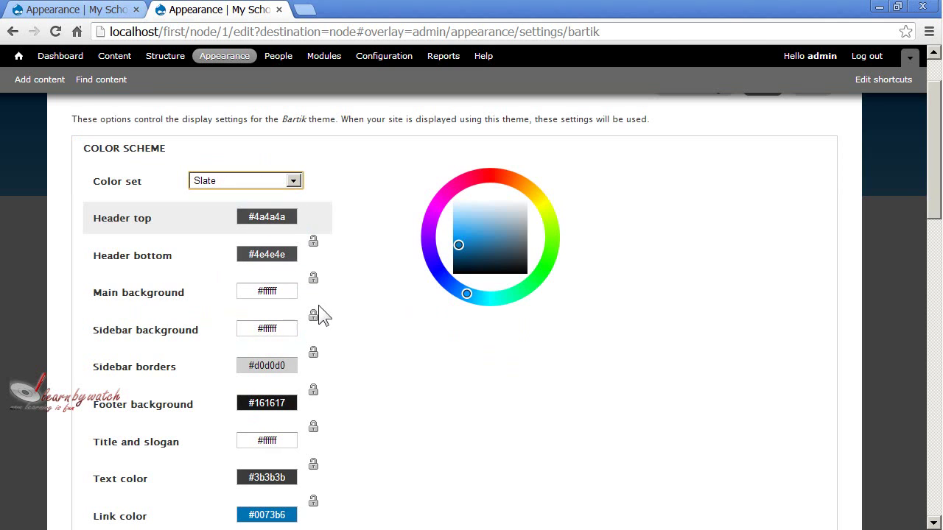
{"action": "scroll", "coordinate": [308, 283], "scroll_direction": "down", "scroll_amount": 5}
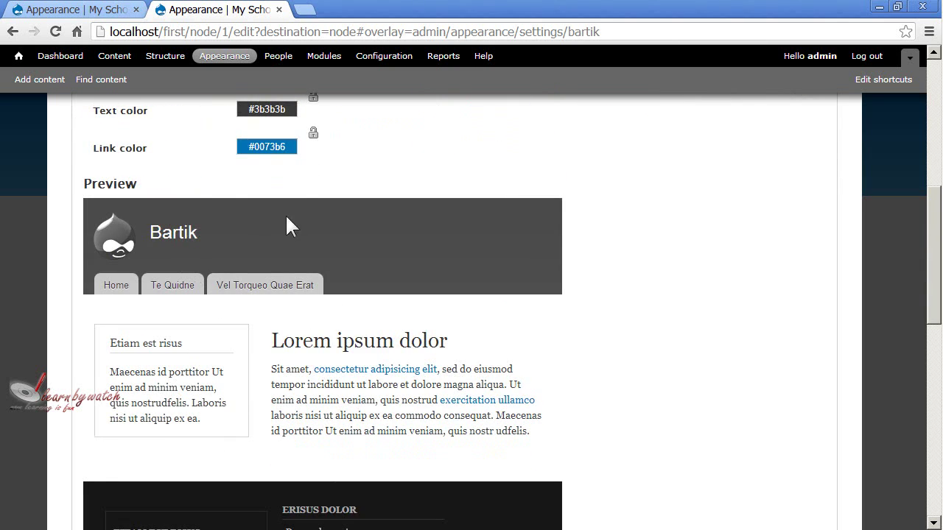
{"action": "scroll", "coordinate": [287, 225], "scroll_direction": "down", "scroll_amount": 1}
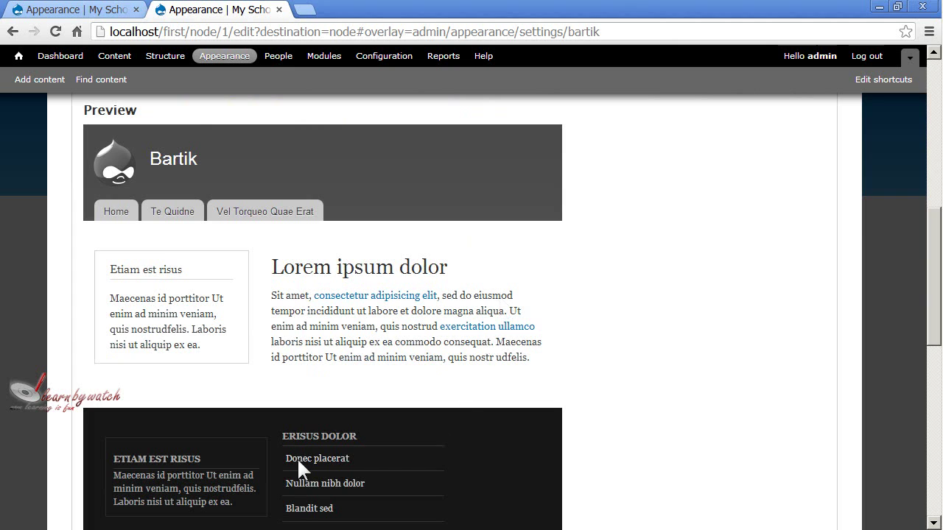
{"action": "scroll", "coordinate": [442, 230], "scroll_direction": "down", "scroll_amount": 1}
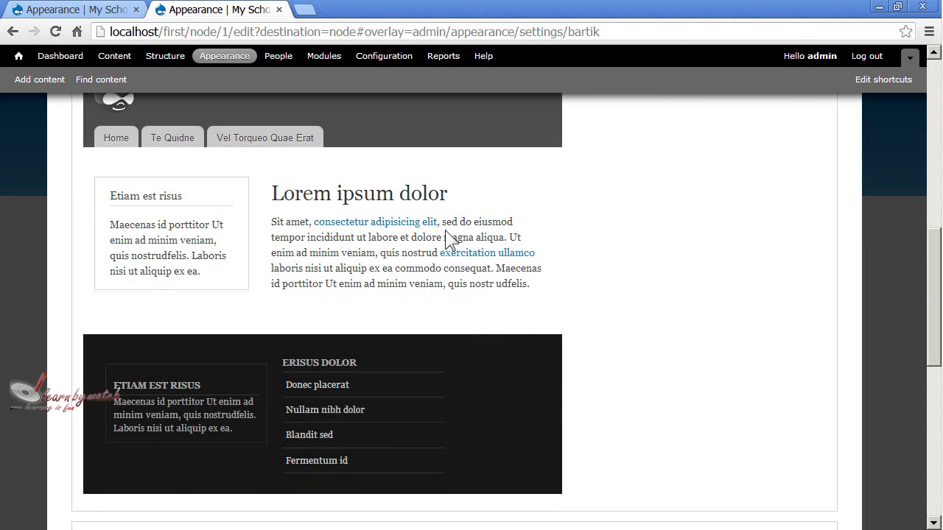
{"action": "scroll", "coordinate": [442, 236], "scroll_direction": "up", "scroll_amount": 2}
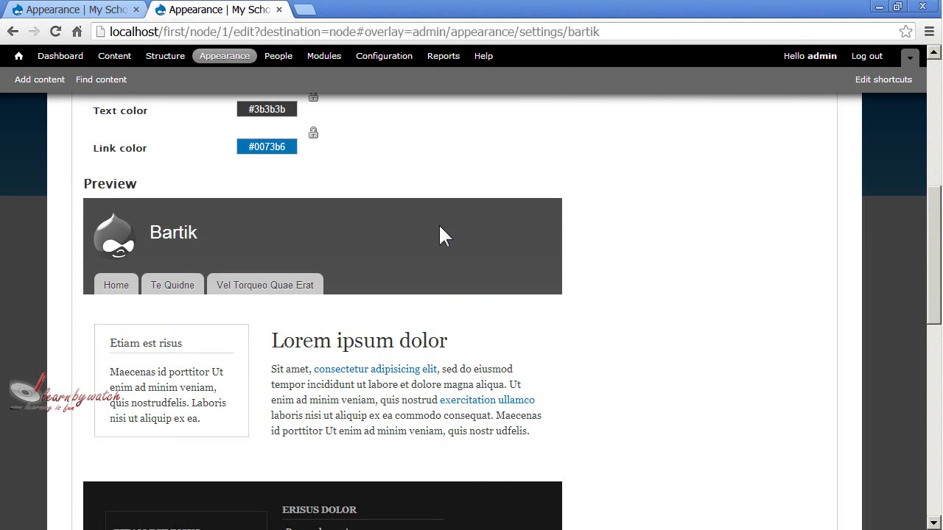
Step: Change the color set to Firehouse and check how the theme preview looks
{"action": "scroll", "coordinate": [440, 234], "scroll_direction": "up", "scroll_amount": 6}
{"action": "left_click", "coordinate": [292, 254]}
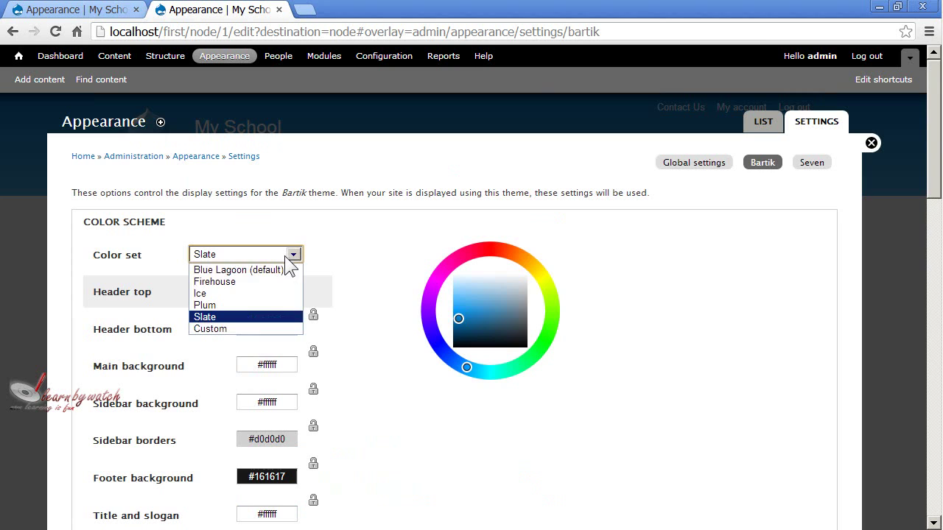
{"action": "left_click", "coordinate": [256, 284]}
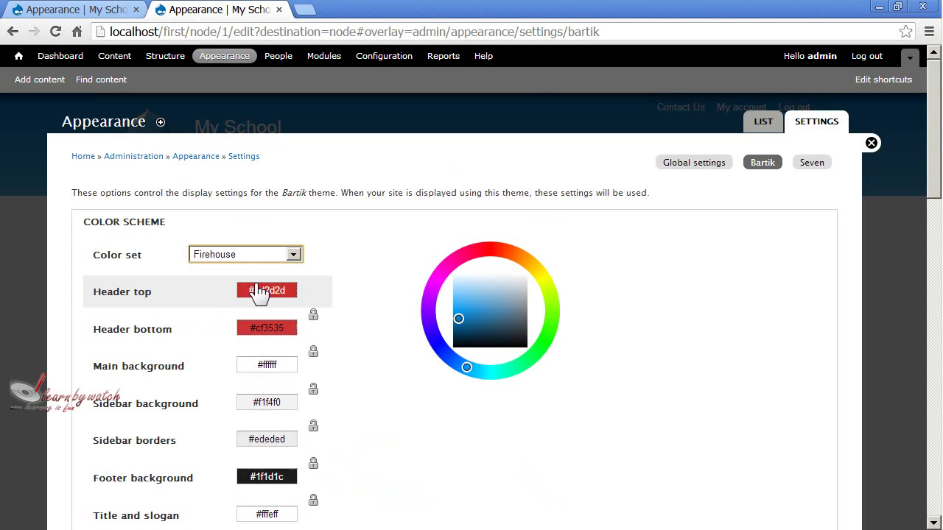
{"action": "scroll", "coordinate": [412, 301], "scroll_direction": "down", "scroll_amount": 10}
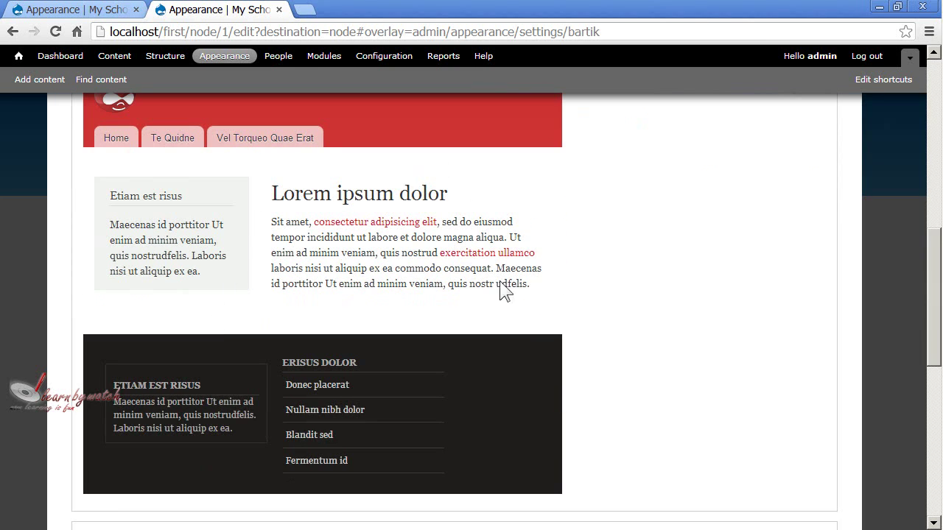
{"action": "scroll", "coordinate": [493, 273], "scroll_direction": "up", "scroll_amount": 2}
Step: Switch the color set to Ice and view the resulting theme preview
{"action": "scroll", "coordinate": [493, 269], "scroll_direction": "up", "scroll_amount": 6}
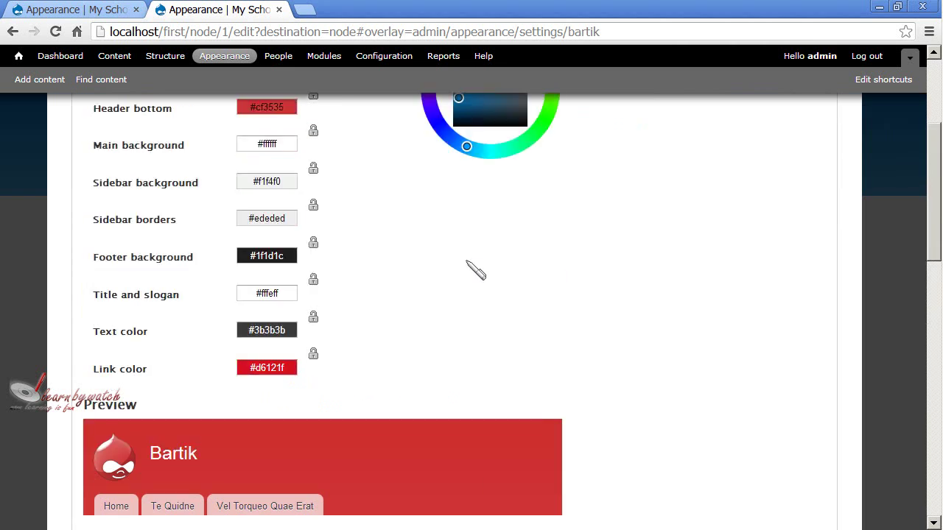
{"action": "left_click", "coordinate": [294, 254]}
{"action": "left_click", "coordinate": [288, 292]}
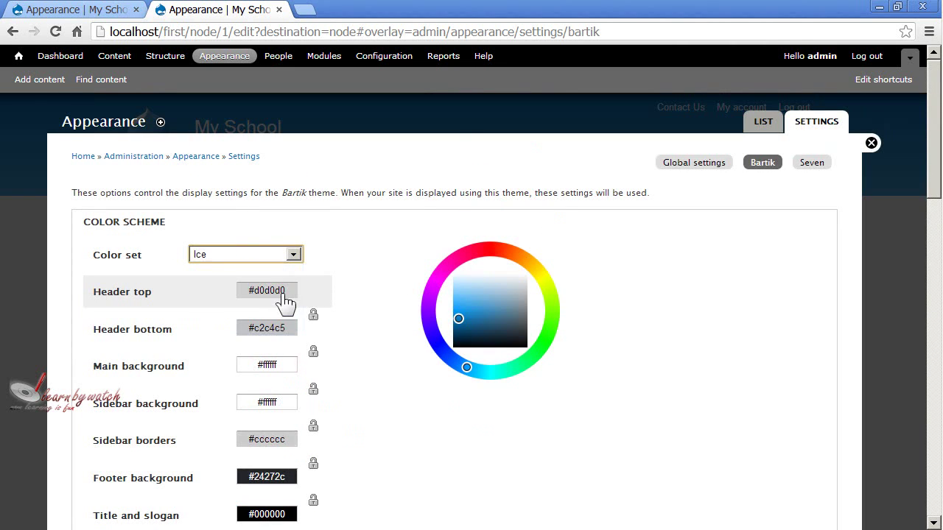
{"action": "scroll", "coordinate": [369, 256], "scroll_direction": "down", "scroll_amount": 7}
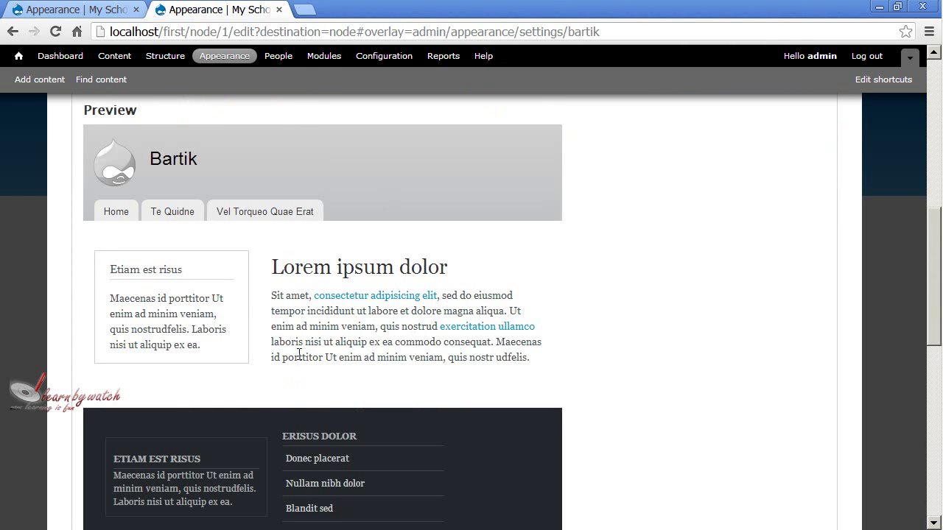
Step: Apply the Plum color set to the Bartik color scheme and review its preview
{"action": "scroll", "coordinate": [228, 288], "scroll_direction": "up", "scroll_amount": 7}
{"action": "left_click", "coordinate": [273, 184]}
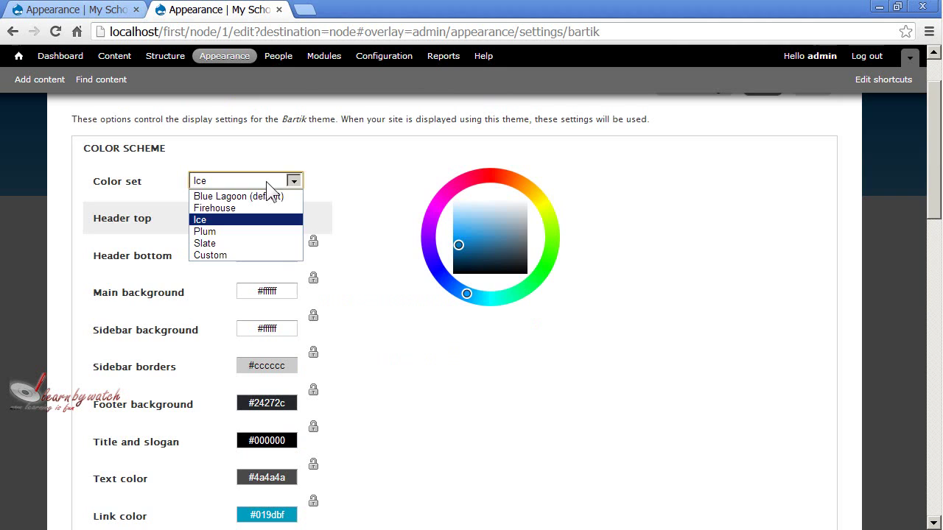
{"action": "left_click", "coordinate": [248, 233]}
{"action": "scroll", "coordinate": [272, 377], "scroll_direction": "down", "scroll_amount": 5}
{"action": "scroll", "coordinate": [539, 283], "scroll_direction": "down", "scroll_amount": 4}
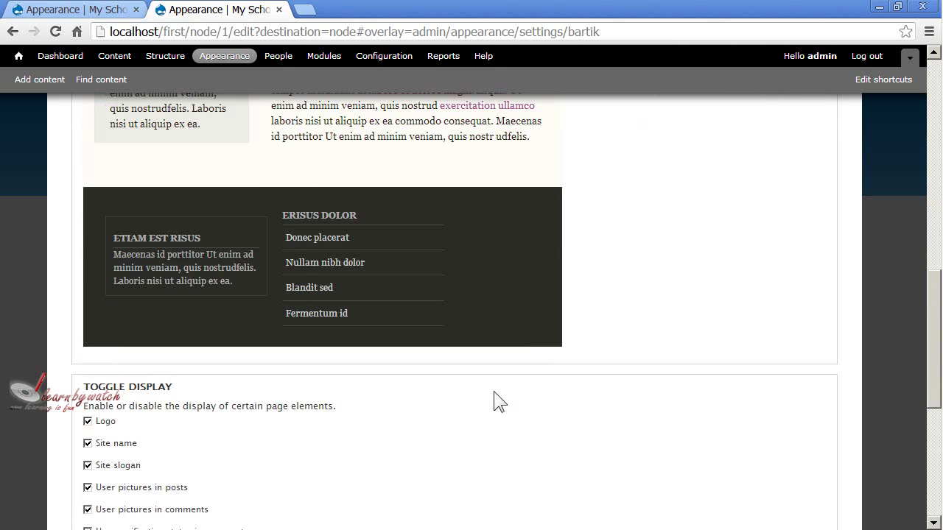
Step: Set Bartik's color set to Slate and save the theme configuration
{"action": "scroll", "coordinate": [494, 400], "scroll_direction": "up", "scroll_amount": 10}
{"action": "left_click", "coordinate": [295, 255]}
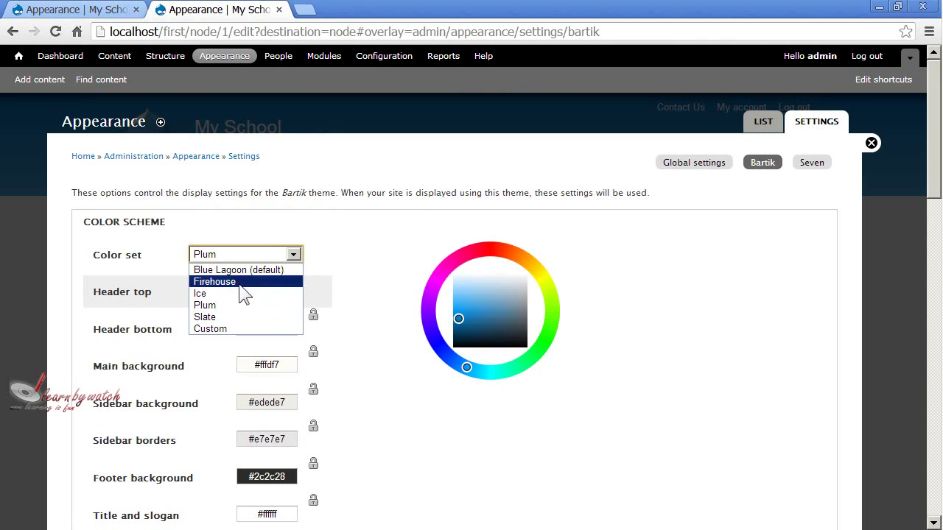
{"action": "left_click", "coordinate": [234, 318]}
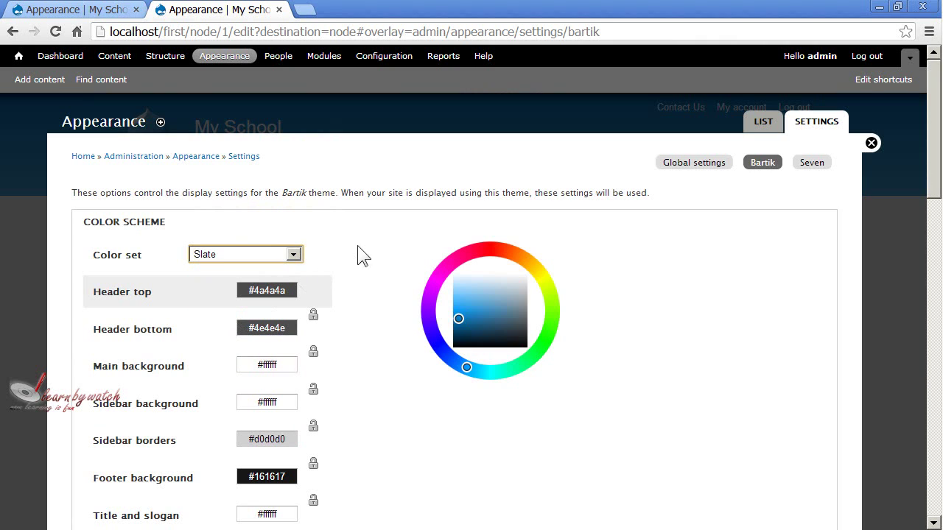
{"action": "scroll", "coordinate": [357, 262], "scroll_direction": "down", "scroll_amount": 15}
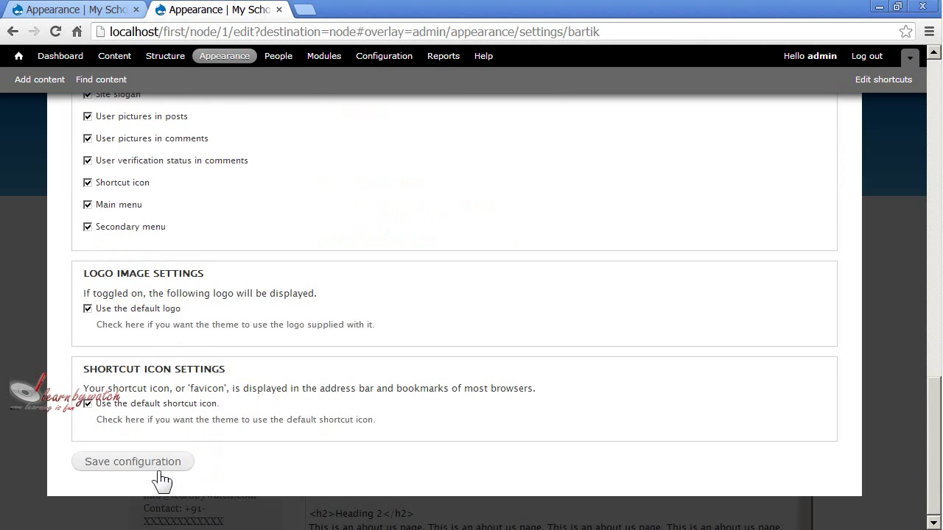
{"action": "left_click", "coordinate": [150, 466]}
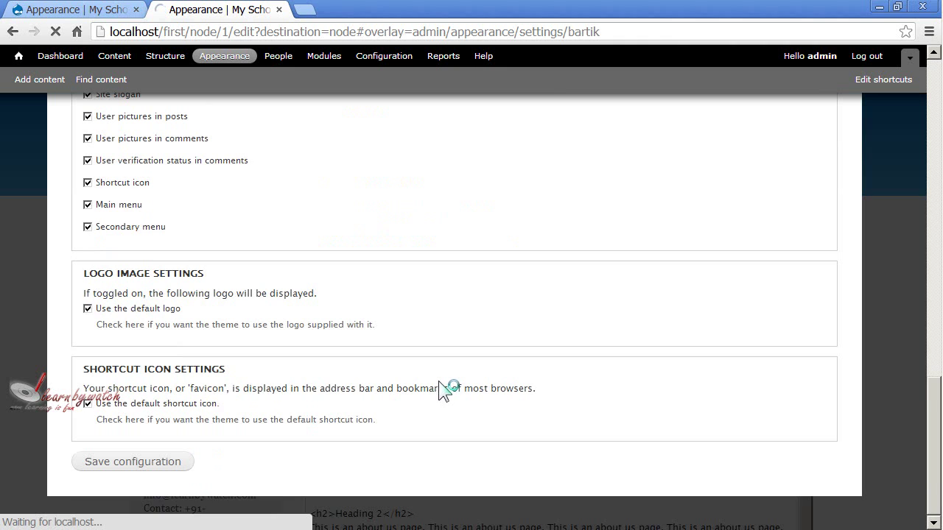
Step: Close the appearance settings overlay and open the site's home page to view the saved color scheme
{"action": "scroll", "coordinate": [439, 391], "scroll_direction": "up", "scroll_amount": 1}
{"action": "scroll", "coordinate": [440, 390], "scroll_direction": "up", "scroll_amount": 5}
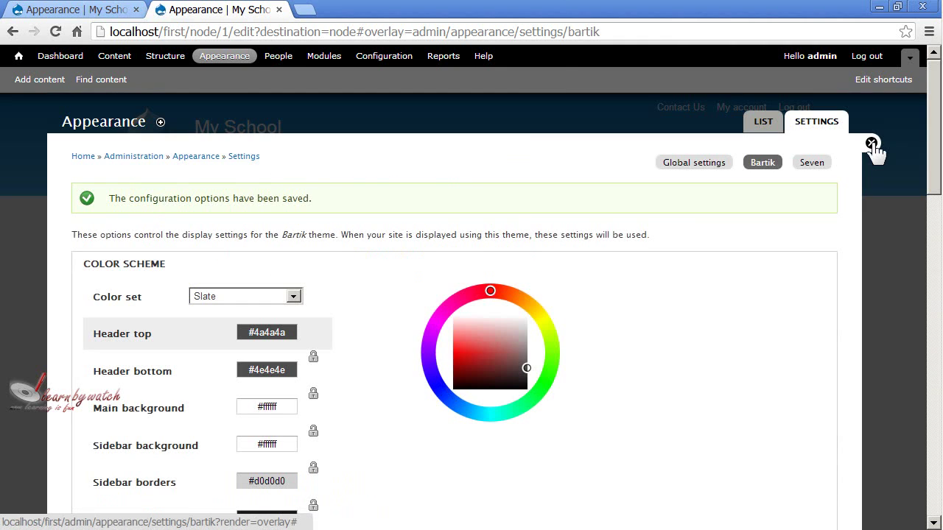
{"action": "left_click", "coordinate": [870, 141]}
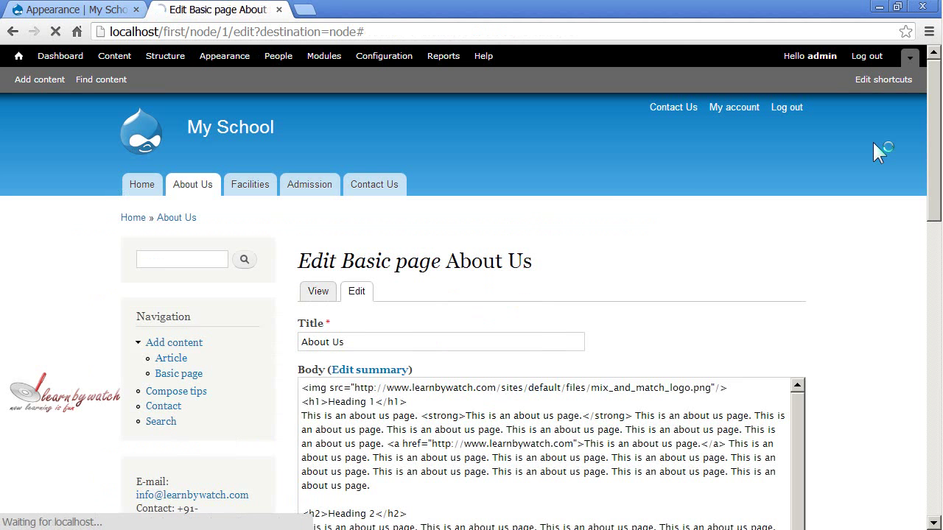
{"action": "left_click", "coordinate": [15, 57]}
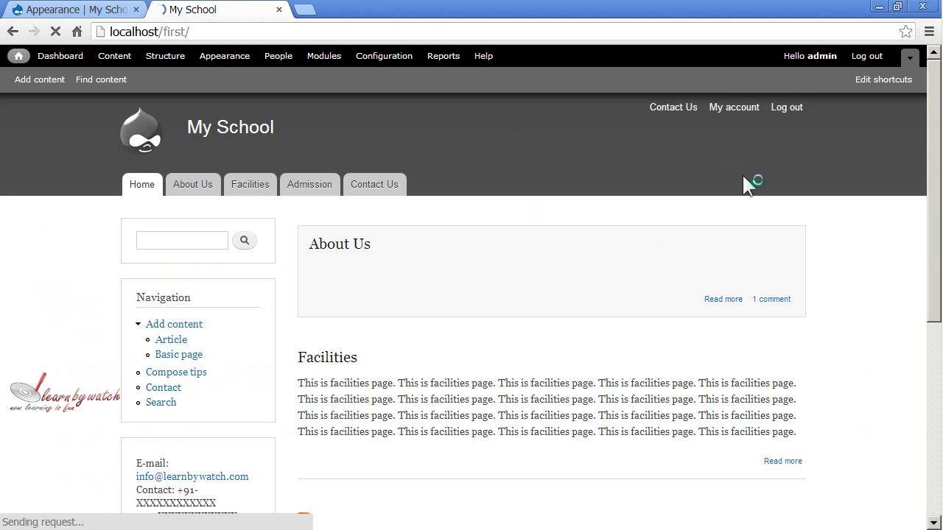
Step: Look over the home page in its current colors and open the settings of the Bartik theme
{"action": "scroll", "coordinate": [665, 383], "scroll_direction": "down", "scroll_amount": 5}
{"action": "scroll", "coordinate": [665, 383], "scroll_direction": "up", "scroll_amount": 5}
{"action": "left_click", "coordinate": [221, 62]}
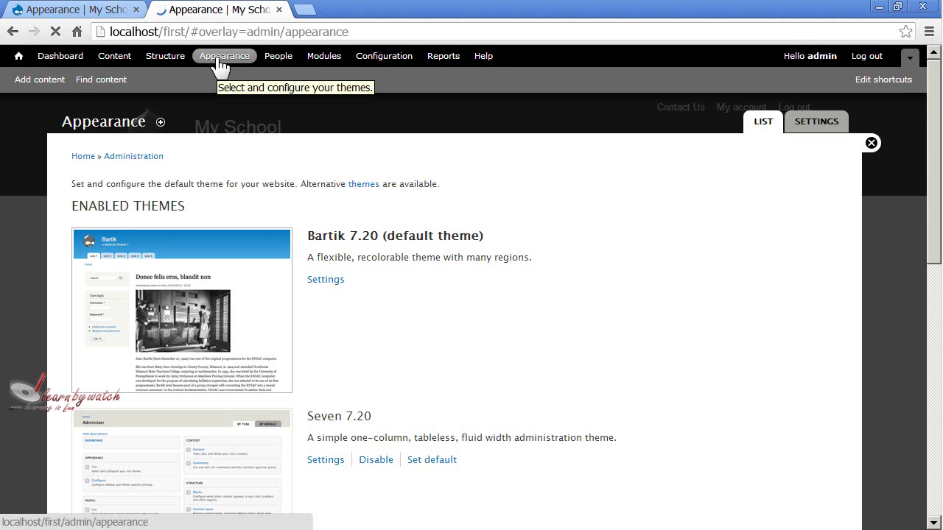
{"action": "left_click", "coordinate": [325, 280]}
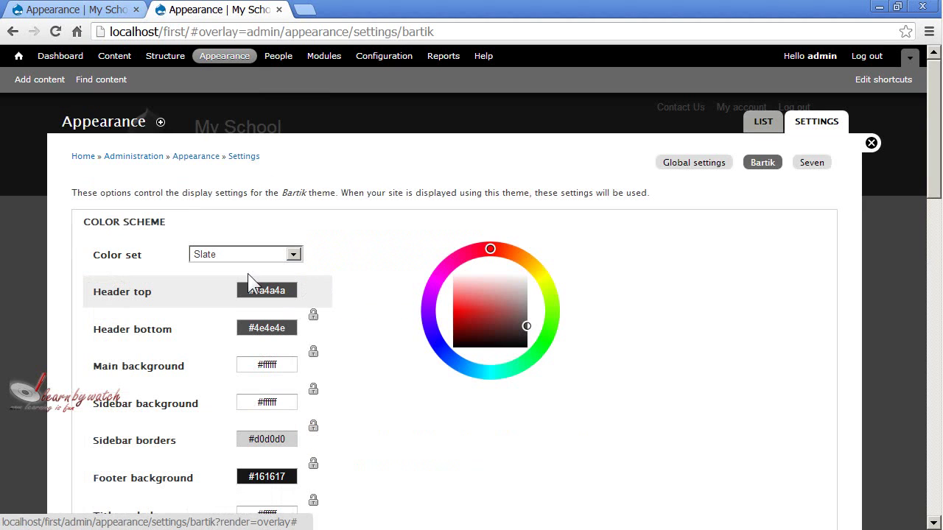
Step: Switch the color set to Custom and try the magenta #fd1cdd as the Header top color
{"action": "left_click", "coordinate": [295, 254]}
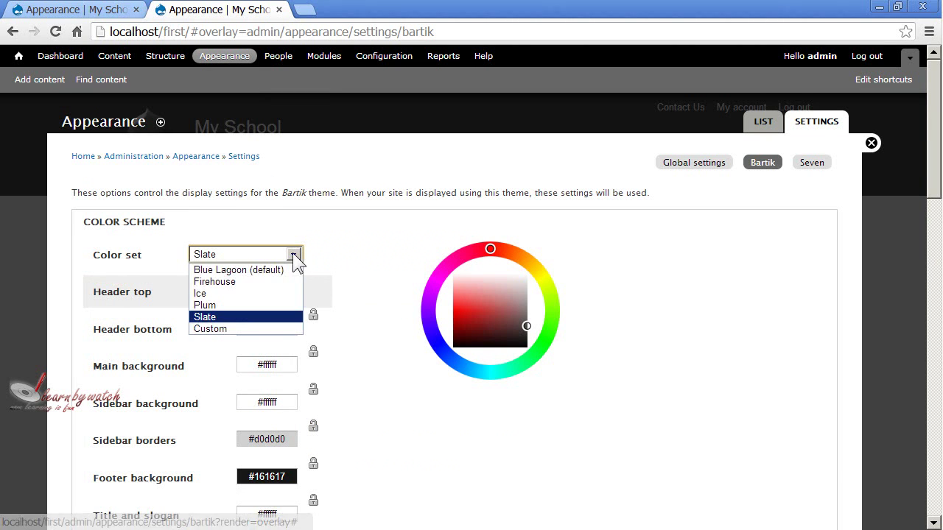
{"action": "left_click", "coordinate": [210, 330]}
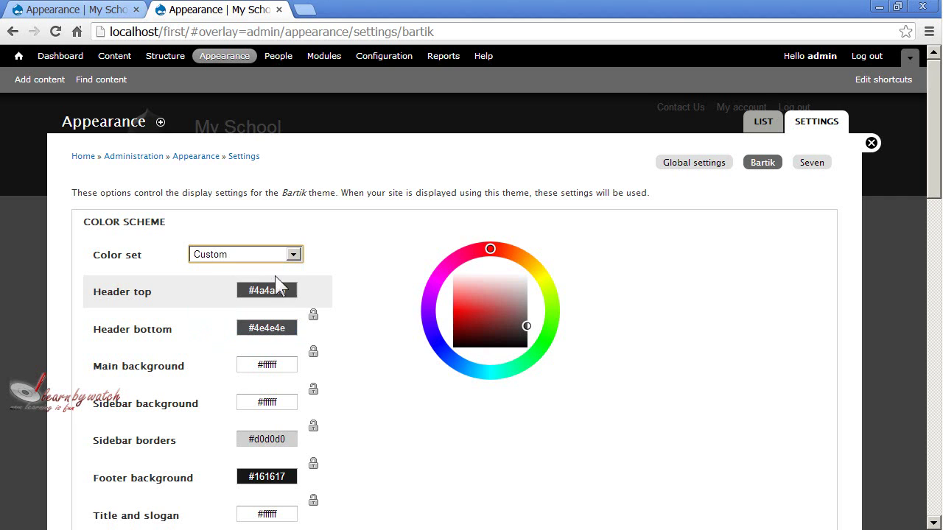
{"action": "scroll", "coordinate": [361, 258], "scroll_direction": "down", "scroll_amount": 2}
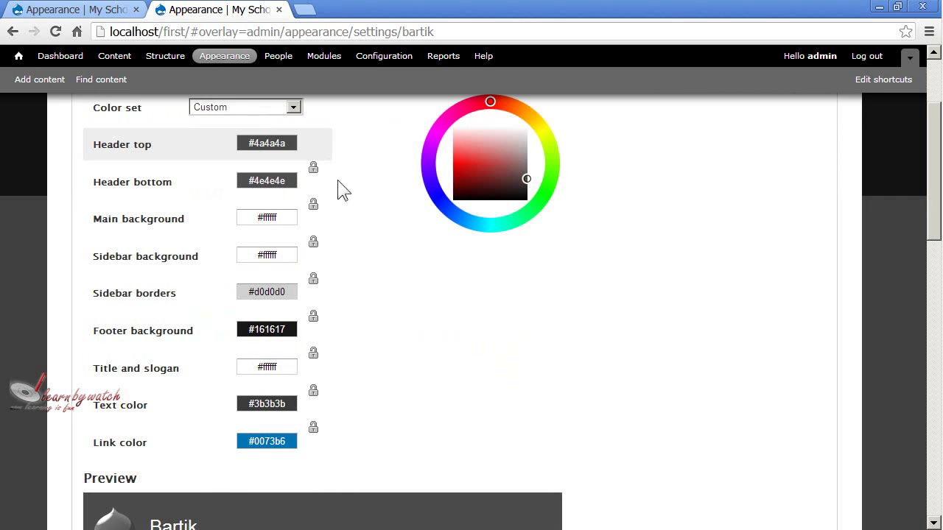
{"action": "scroll", "coordinate": [342, 192], "scroll_direction": "up", "scroll_amount": 1}
{"action": "left_click", "coordinate": [289, 220]}
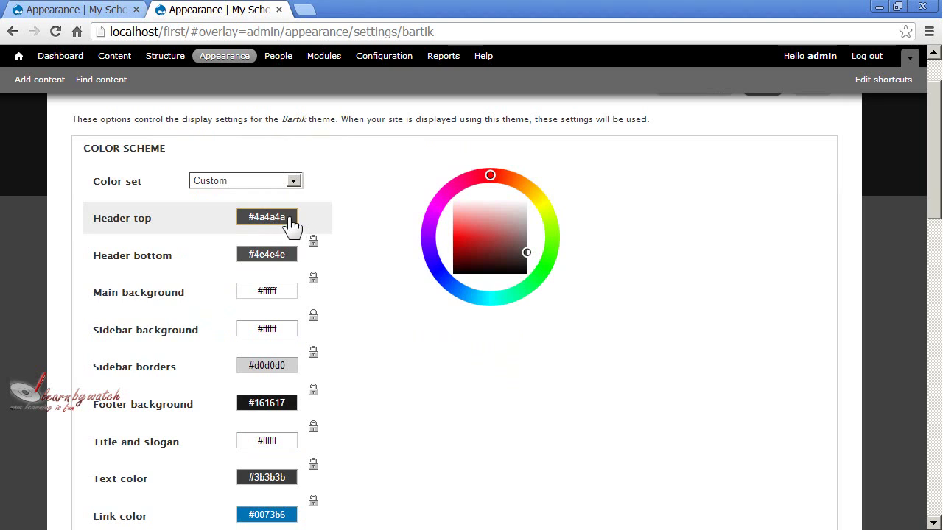
{"action": "left_click", "coordinate": [288, 220]}
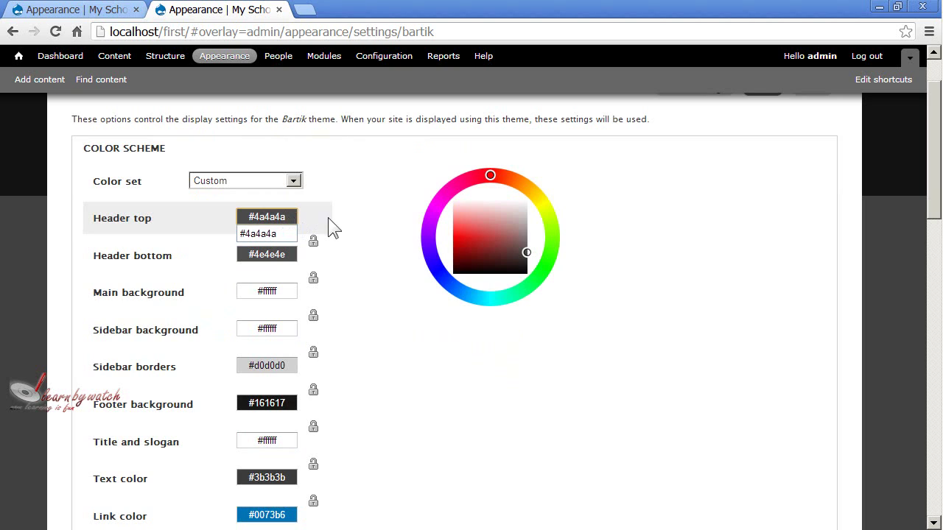
{"action": "left_click_drag", "start_coordinate": [491, 179], "coordinate": [446, 198]}
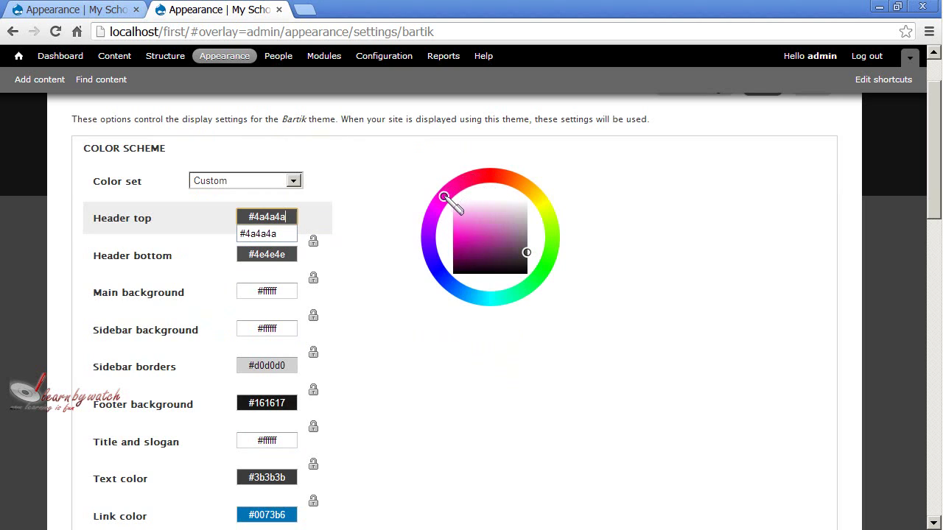
{"action": "left_click", "coordinate": [455, 233]}
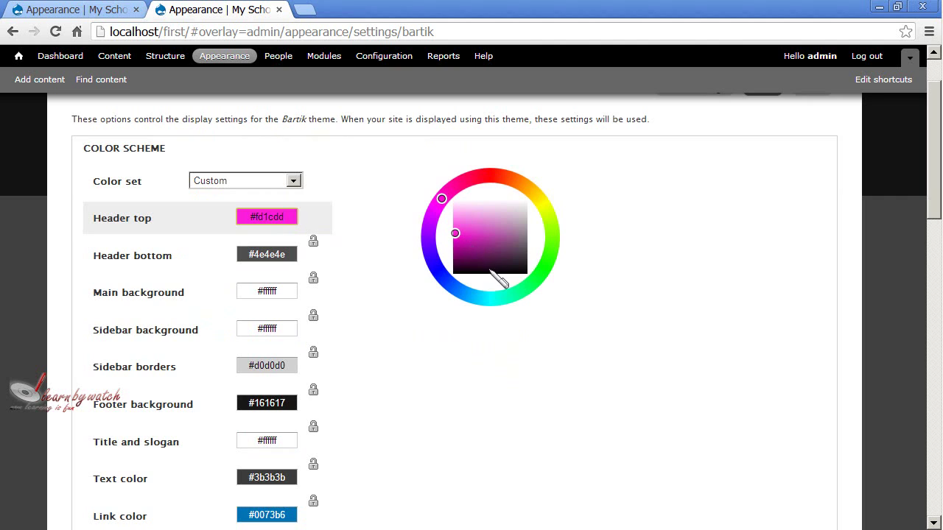
Step: Change the Header top color to the green #2b9e1a and review the theme preview
{"action": "left_click", "coordinate": [505, 237]}
{"action": "mouse_move", "coordinate": [432, 235]}
{"action": "left_mouse_down"}
{"action": "mouse_move", "coordinate": [452, 262]}
{"action": "mouse_move", "coordinate": [463, 244]}
{"action": "left_mouse_up"}
{"action": "mouse_move", "coordinate": [478, 288]}
{"action": "left_mouse_down"}
{"action": "mouse_move", "coordinate": [491, 302]}
{"action": "mouse_move", "coordinate": [497, 297]}
{"action": "left_mouse_up"}
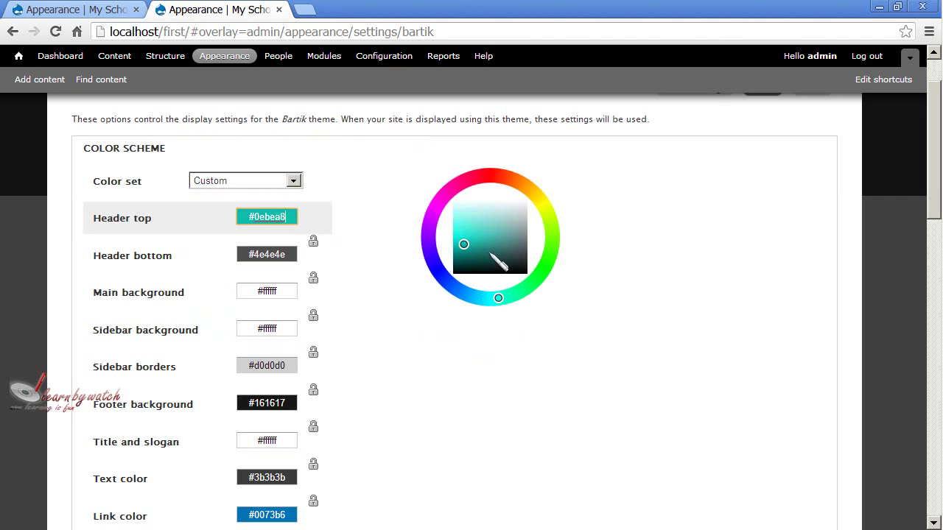
{"action": "mouse_move", "coordinate": [498, 259]}
{"action": "left_mouse_down"}
{"action": "mouse_move", "coordinate": [499, 219]}
{"action": "mouse_move", "coordinate": [547, 263]}
{"action": "mouse_move", "coordinate": [473, 248]}
{"action": "left_mouse_up"}
{"action": "left_click", "coordinate": [498, 256]}
{"action": "left_click", "coordinate": [292, 219]}
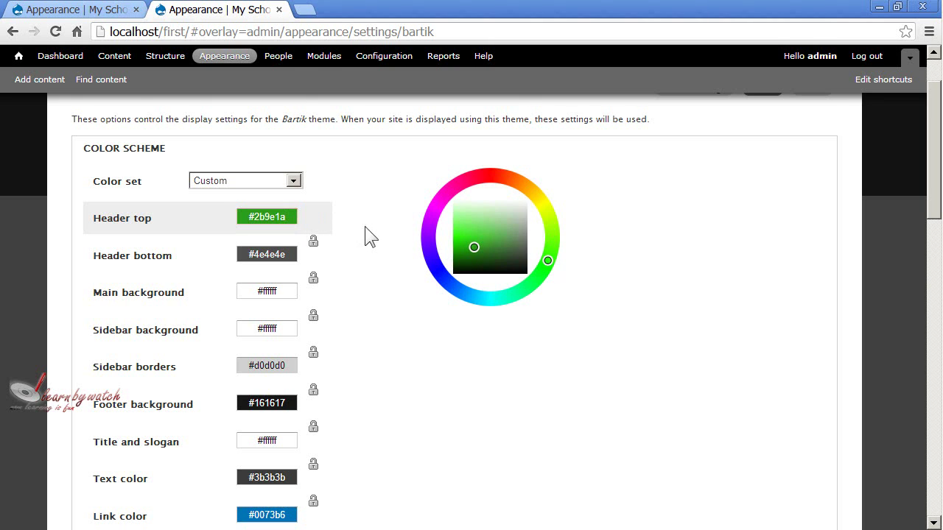
{"action": "scroll", "coordinate": [361, 250], "scroll_direction": "down", "scroll_amount": 10}
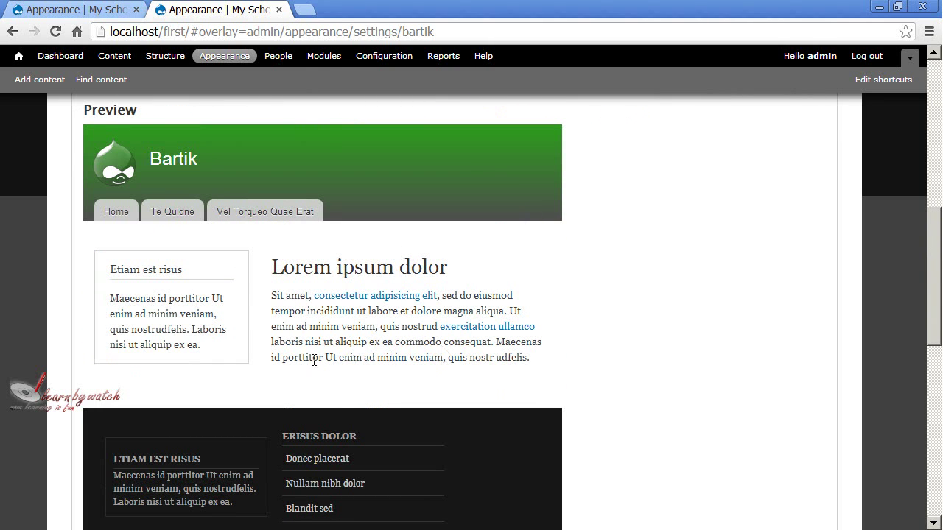
{"action": "scroll", "coordinate": [315, 358], "scroll_direction": "up", "scroll_amount": 10}
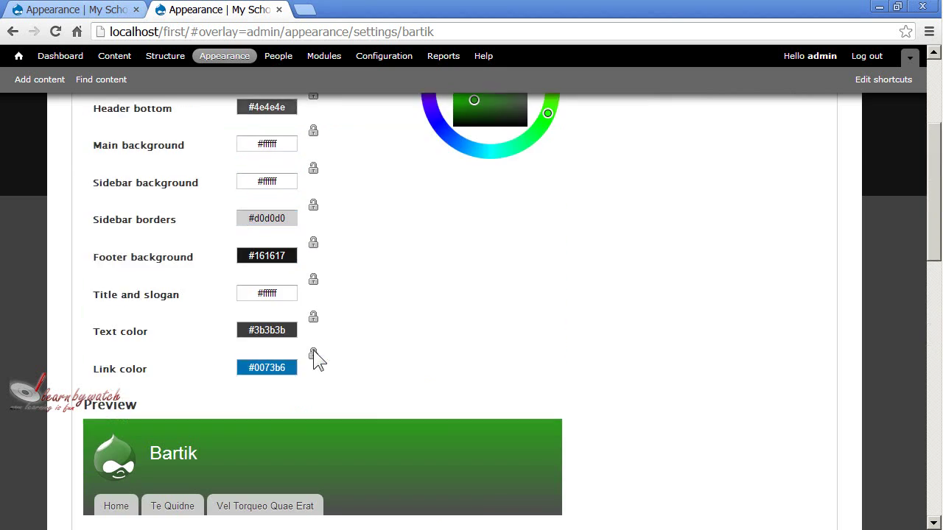
Step: Set Bartik's color set to Blue Lagoon (default) and review the theme preview
{"action": "left_click", "coordinate": [294, 255]}
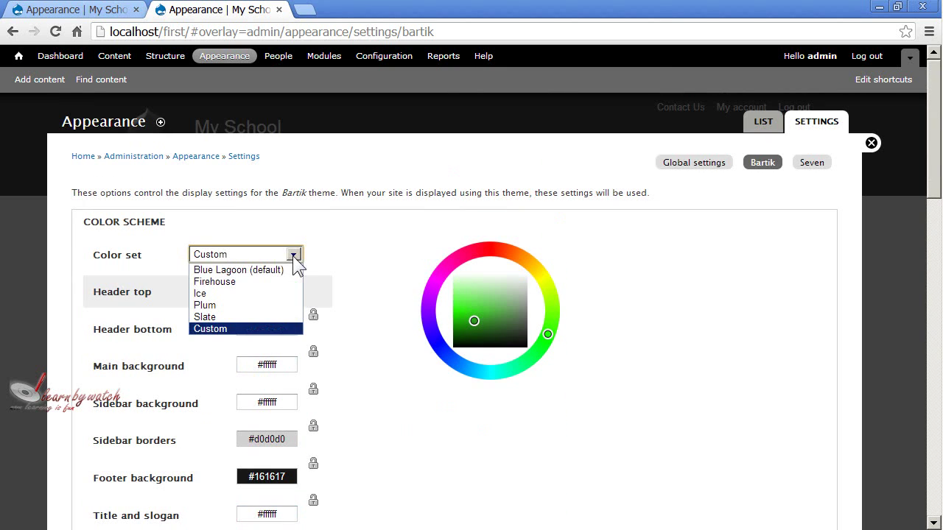
{"action": "left_click", "coordinate": [220, 270]}
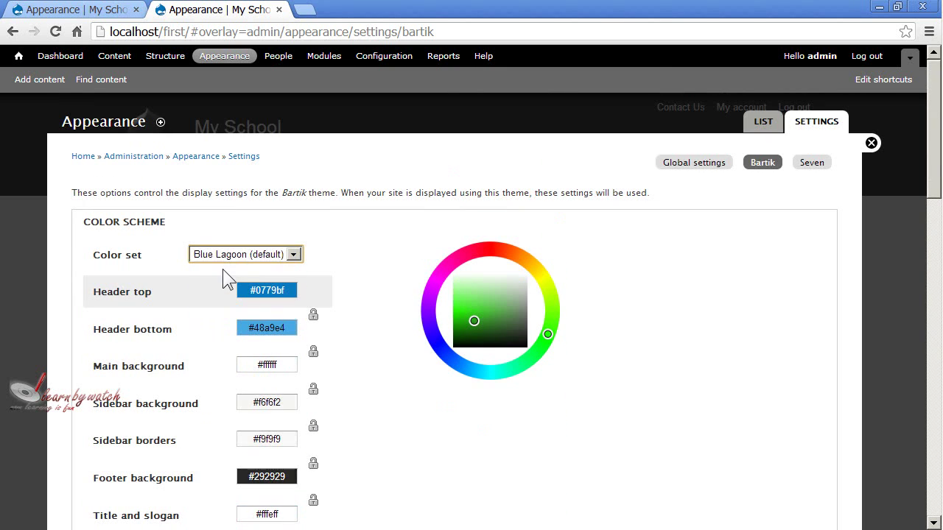
{"action": "scroll", "coordinate": [360, 265], "scroll_direction": "down", "scroll_amount": 6}
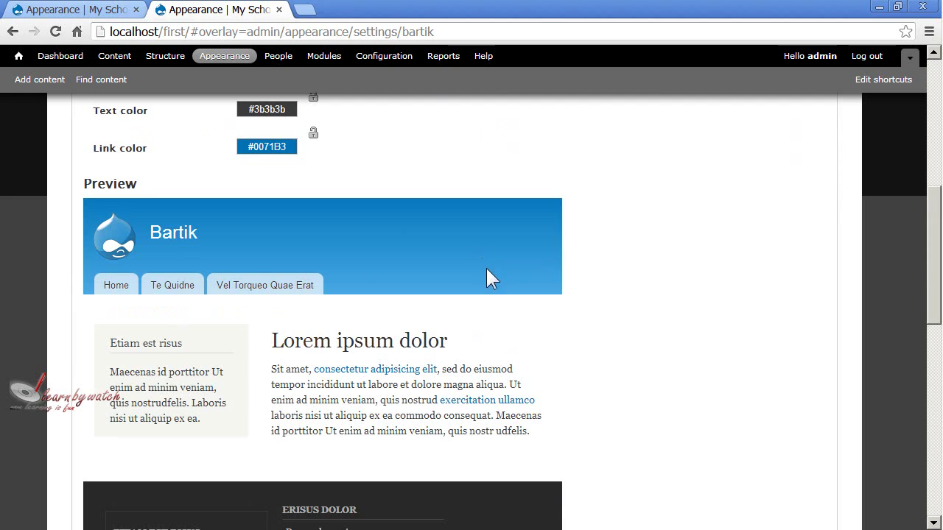
{"action": "scroll", "coordinate": [486, 268], "scroll_direction": "down", "scroll_amount": 1}
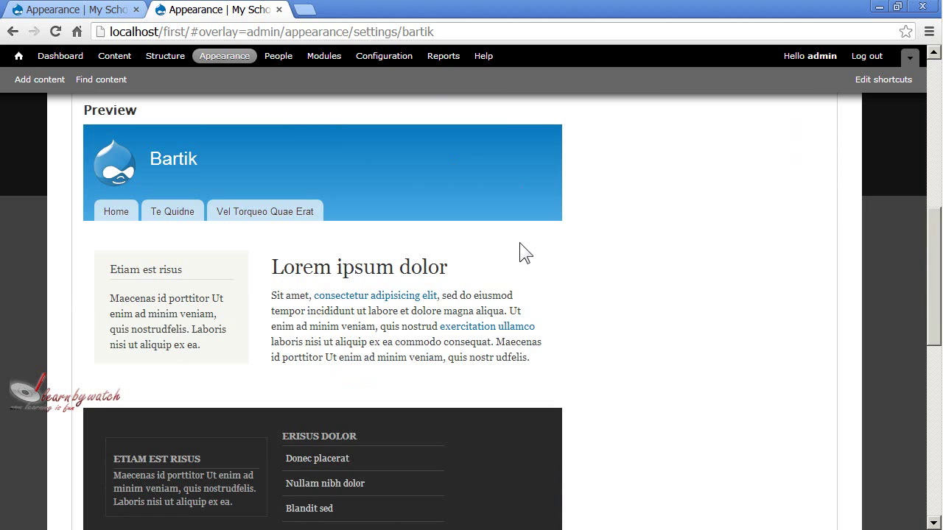
Step: Find the Toggle display section below the color preview and look over its page element options
{"action": "scroll", "coordinate": [520, 242], "scroll_direction": "down", "scroll_amount": 5}
{"action": "scroll", "coordinate": [184, 237], "scroll_direction": "down", "scroll_amount": 1}
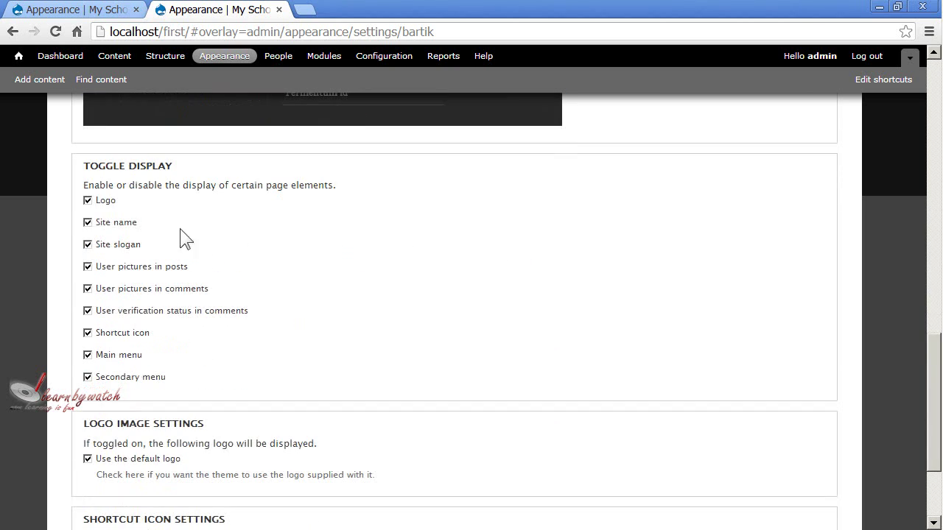
{"action": "left_click_drag", "start_coordinate": [95, 171], "coordinate": [232, 179]}
{"action": "left_click", "coordinate": [219, 177]}
Step: In the other browser tab, close the Appearance overlay and open the site's home page
{"action": "left_click", "coordinate": [116, 10]}
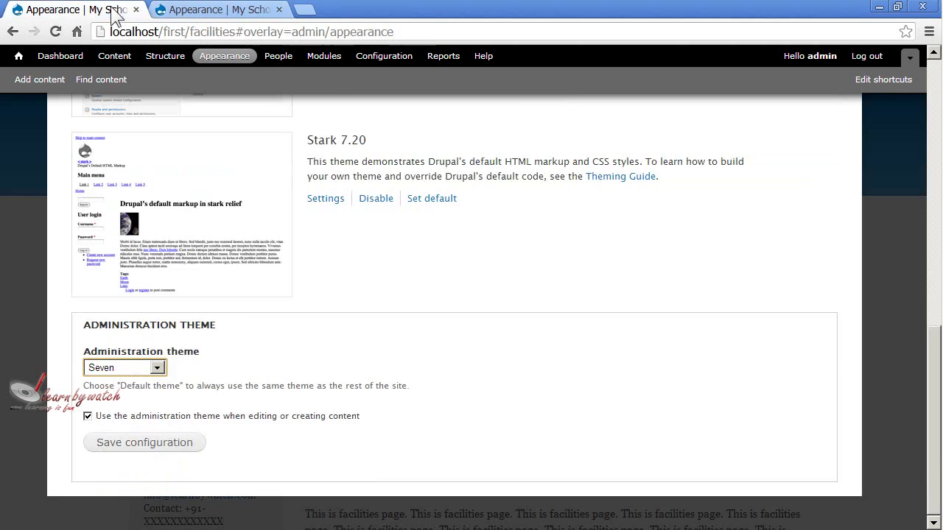
{"action": "left_click", "coordinate": [870, 142]}
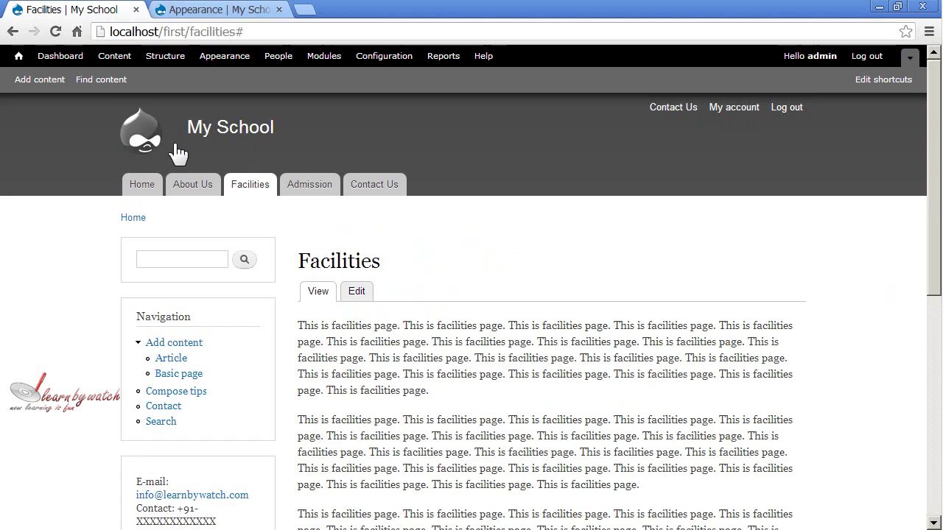
{"action": "left_click", "coordinate": [352, 150]}
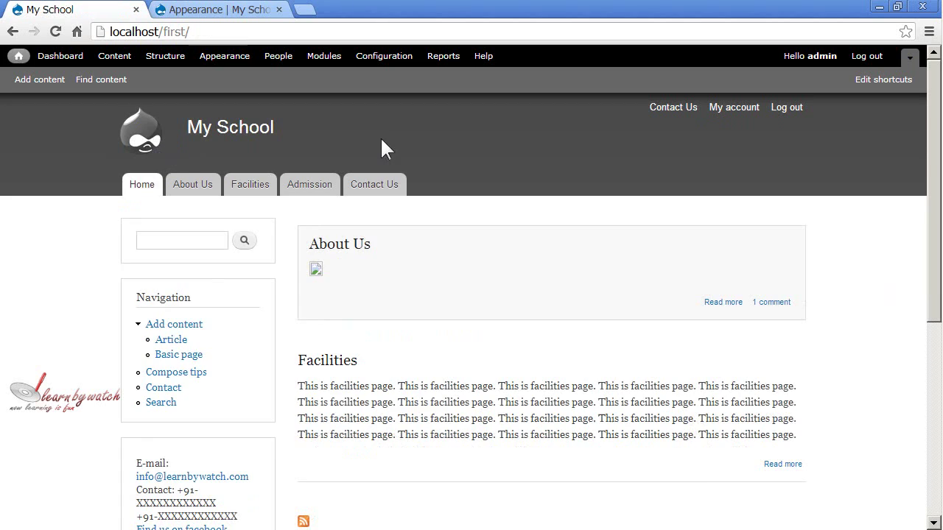
Step: Turn off the Logo in Bartik's Toggle display options, comparing the setting with the logo on the home page
{"action": "left_click", "coordinate": [229, 14]}
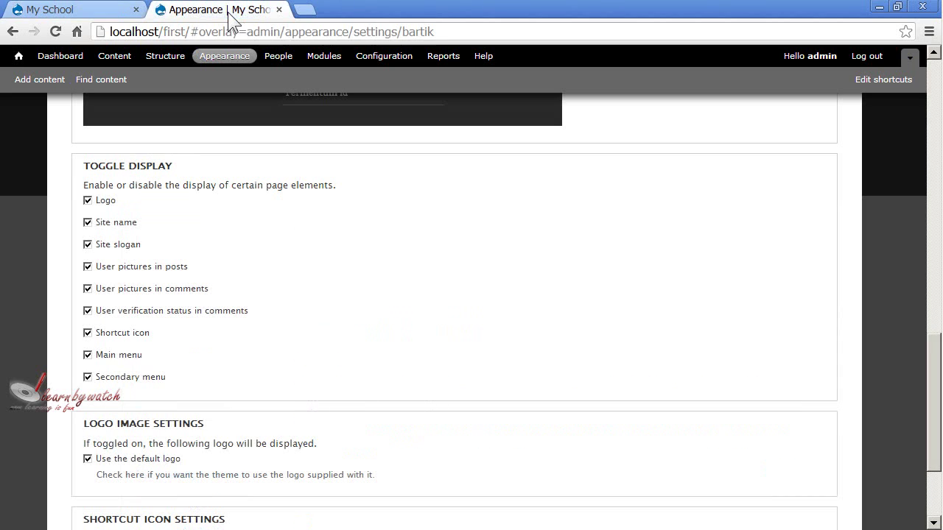
{"action": "left_click_drag", "start_coordinate": [111, 165], "coordinate": [174, 166]}
{"action": "left_click", "coordinate": [221, 175]}
{"action": "left_click", "coordinate": [90, 14]}
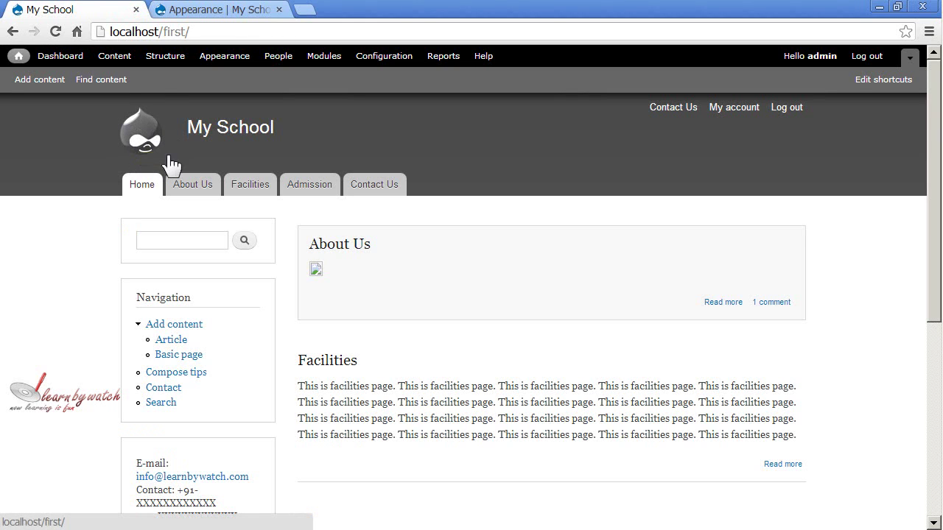
{"action": "left_click", "coordinate": [202, 11]}
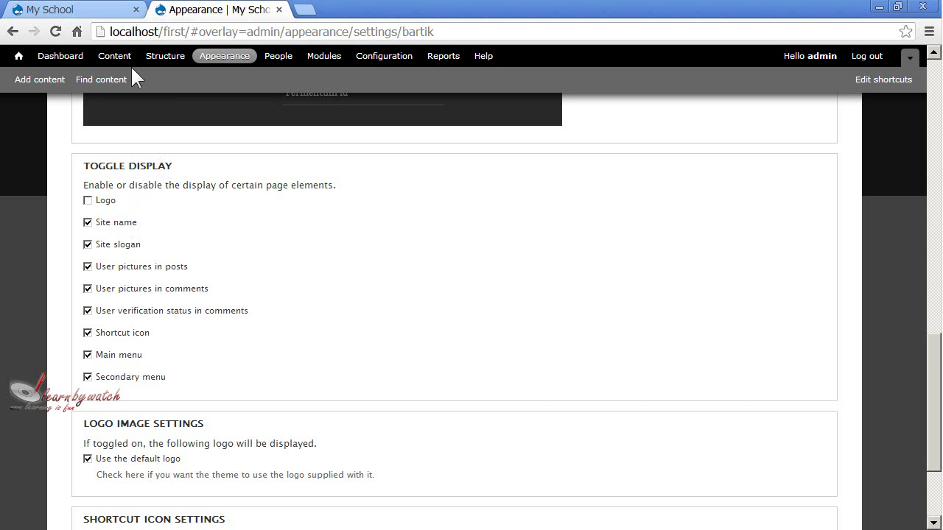
{"action": "left_click", "coordinate": [99, 13]}
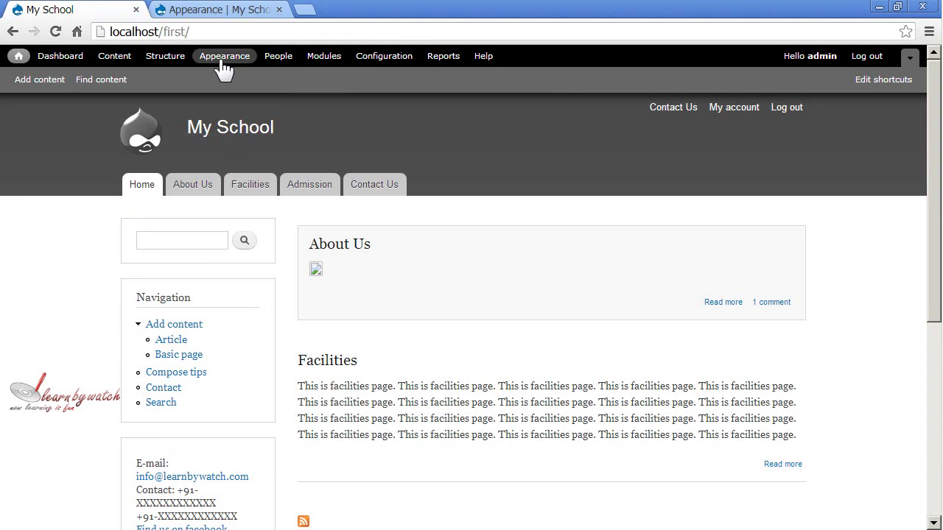
{"action": "left_click", "coordinate": [212, 11]}
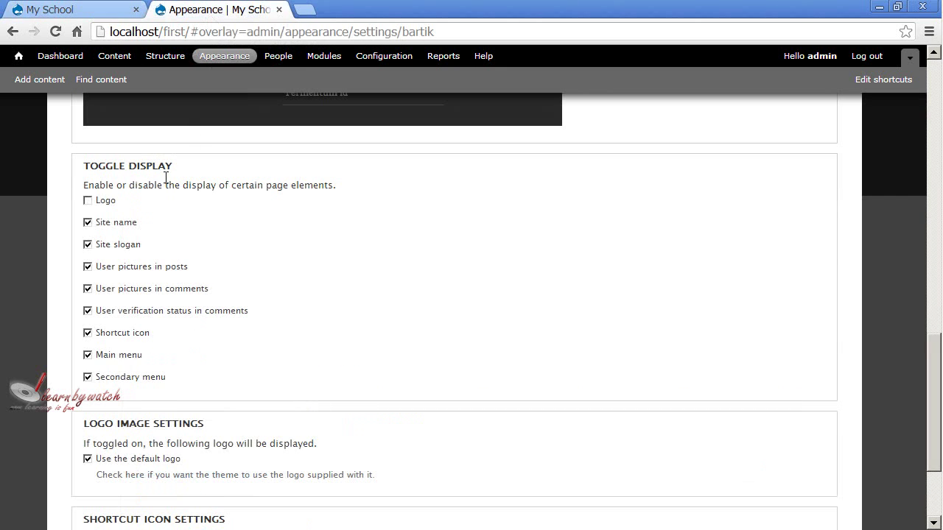
Step: Turn off the Site name in the Toggle display options and locate that element on the home page
{"action": "left_click", "coordinate": [87, 222]}
{"action": "left_click", "coordinate": [89, 11]}
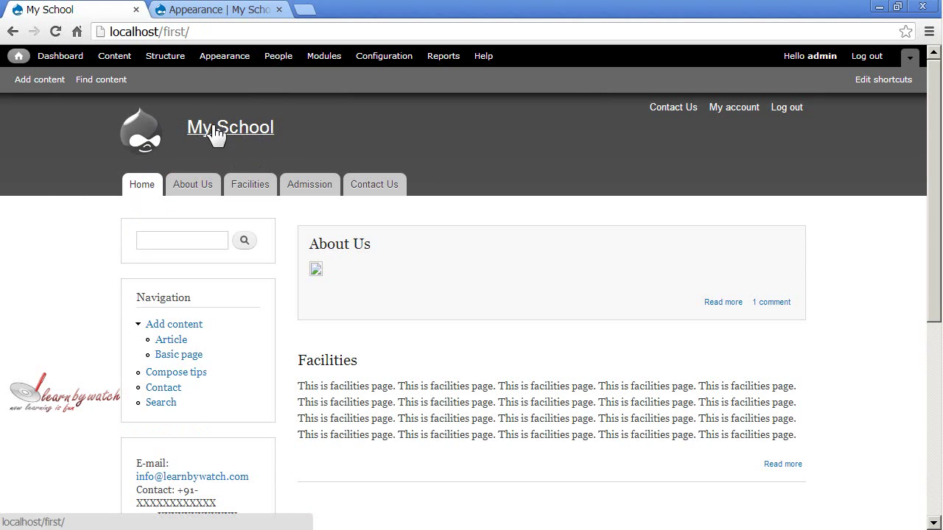
{"action": "left_click", "coordinate": [221, 11]}
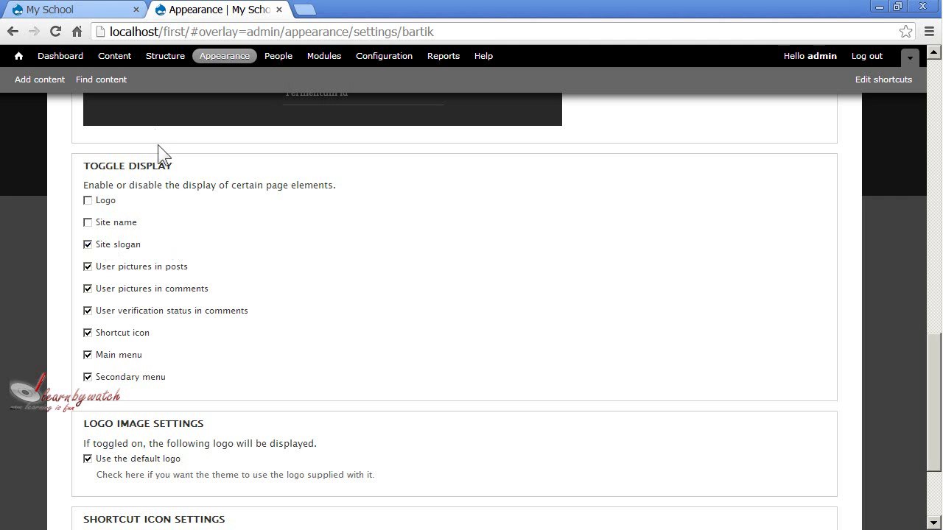
Step: Turn off the Site slogan and Shortcut icon display options, checking the home page for the elements they control
{"action": "left_click", "coordinate": [110, 10]}
{"action": "left_click", "coordinate": [218, 11]}
{"action": "left_click", "coordinate": [100, 9]}
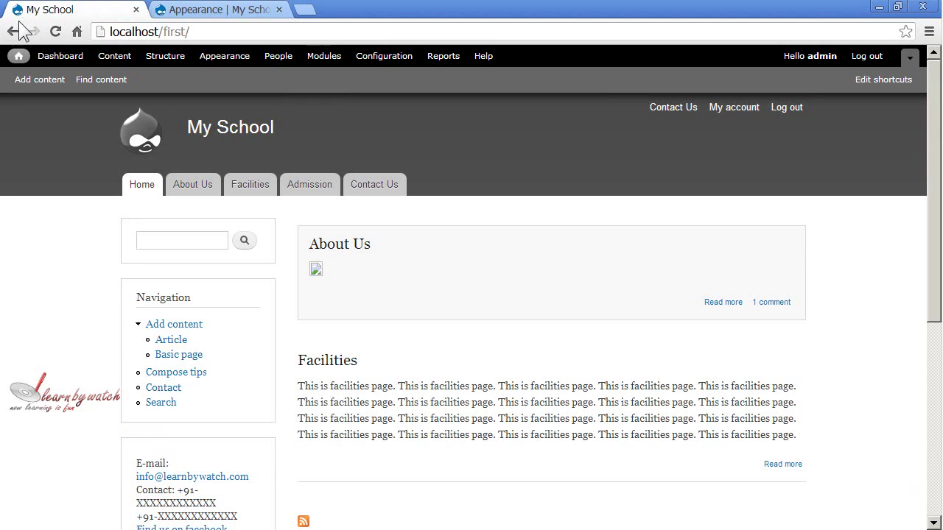
{"action": "left_click", "coordinate": [184, 10]}
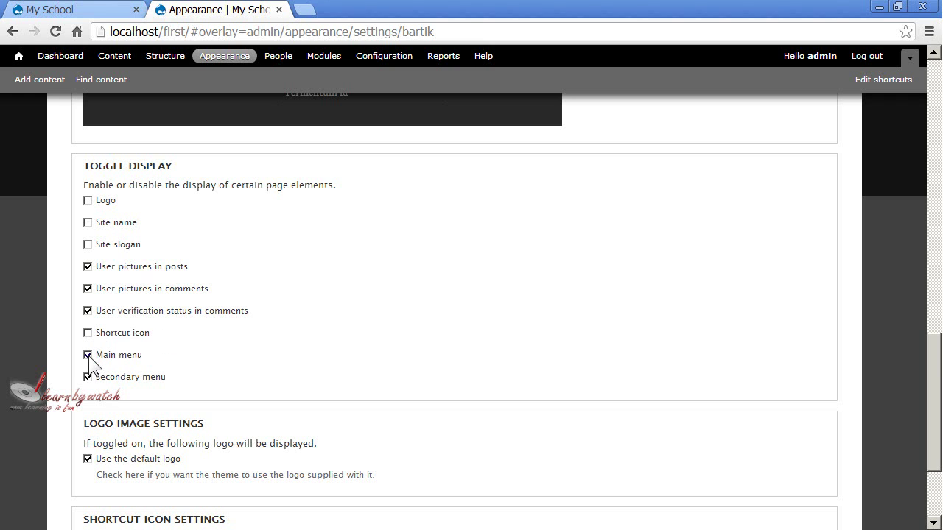
Step: Check the menus on the home page and turn off the Main menu and Secondary menu display options
{"action": "left_click", "coordinate": [79, 9]}
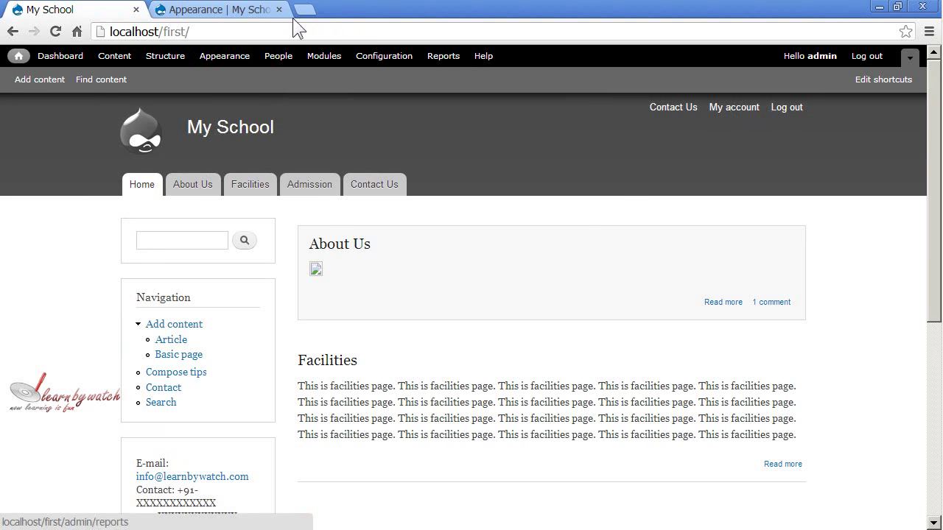
{"action": "left_click", "coordinate": [260, 13]}
{"action": "left_click", "coordinate": [88, 355]}
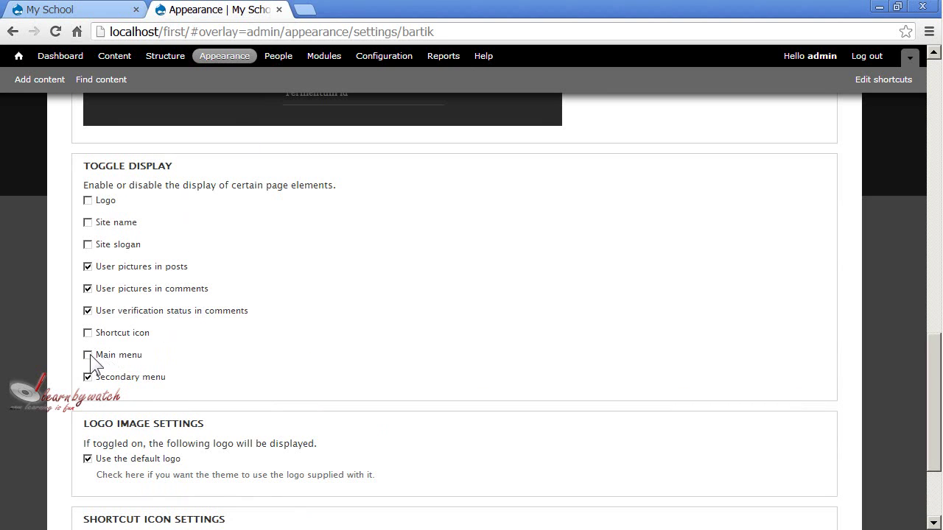
{"action": "left_click", "coordinate": [88, 377]}
Step: Save the Bartik theme configuration and review the saved Toggle display options
{"action": "scroll", "coordinate": [339, 301], "scroll_direction": "down", "scroll_amount": 2}
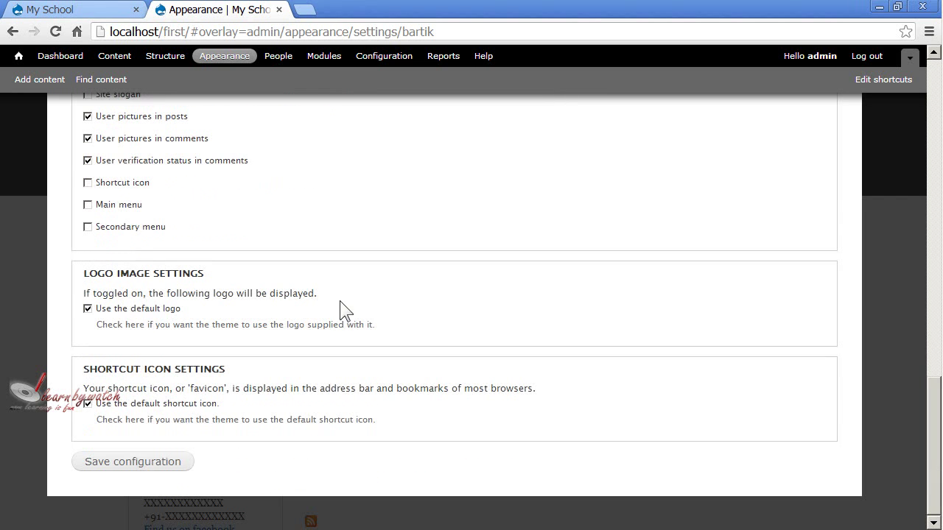
{"action": "left_click", "coordinate": [151, 466]}
{"action": "scroll", "coordinate": [394, 359], "scroll_direction": "up", "scroll_amount": 9}
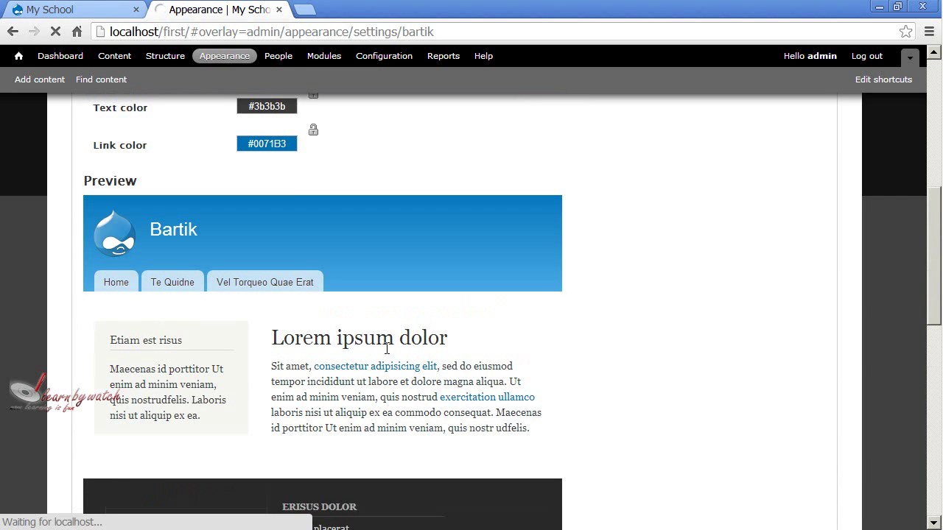
{"action": "scroll", "coordinate": [204, 332], "scroll_direction": "down", "scroll_amount": 7}
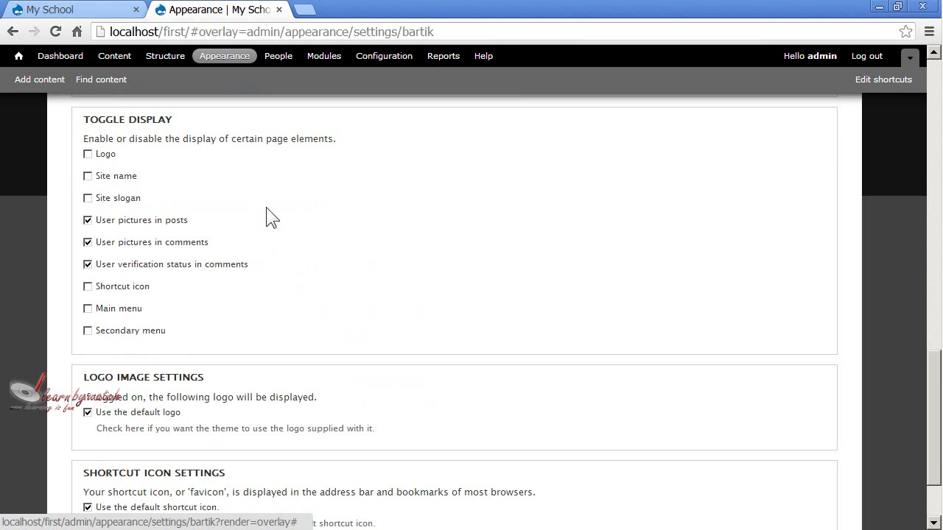
Step: Reload the My School home page and check which elements the saved Bartik display options affect
{"action": "left_click", "coordinate": [44, 10]}
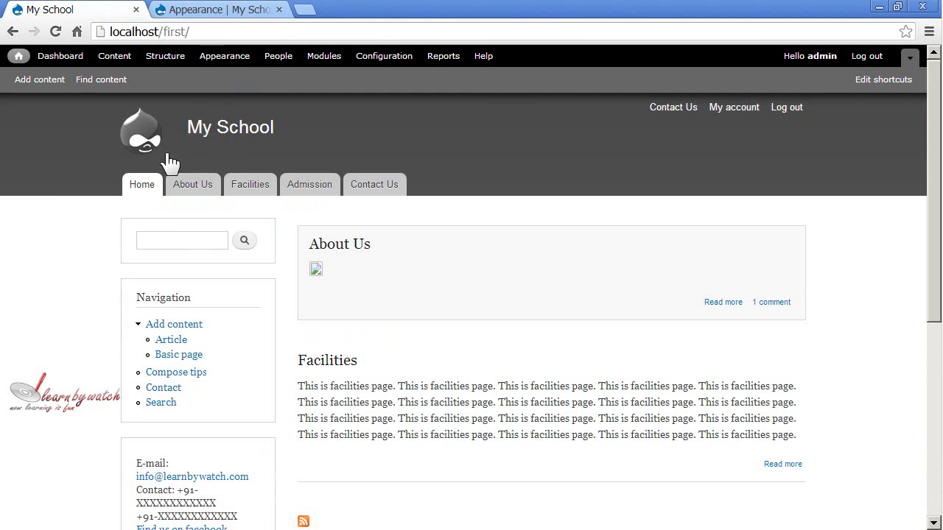
{"action": "left_click", "coordinate": [212, 135]}
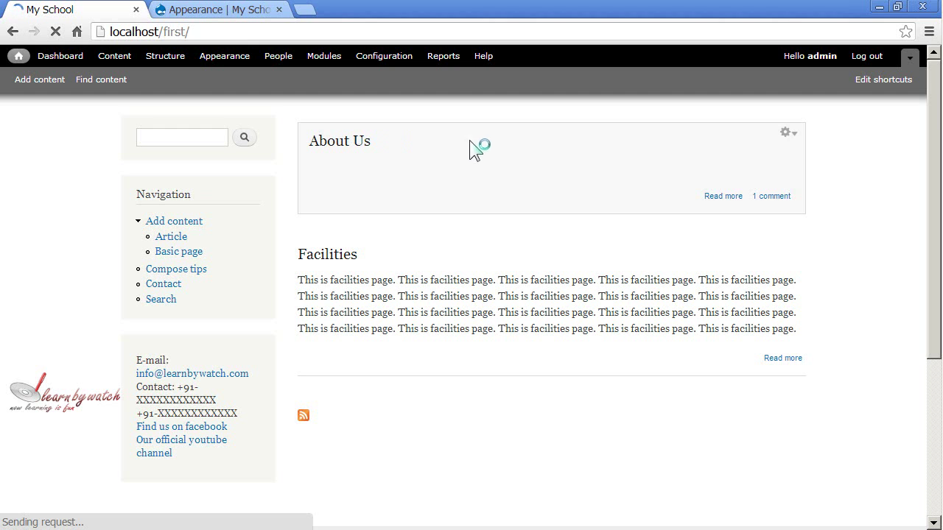
{"action": "left_click", "coordinate": [250, 10]}
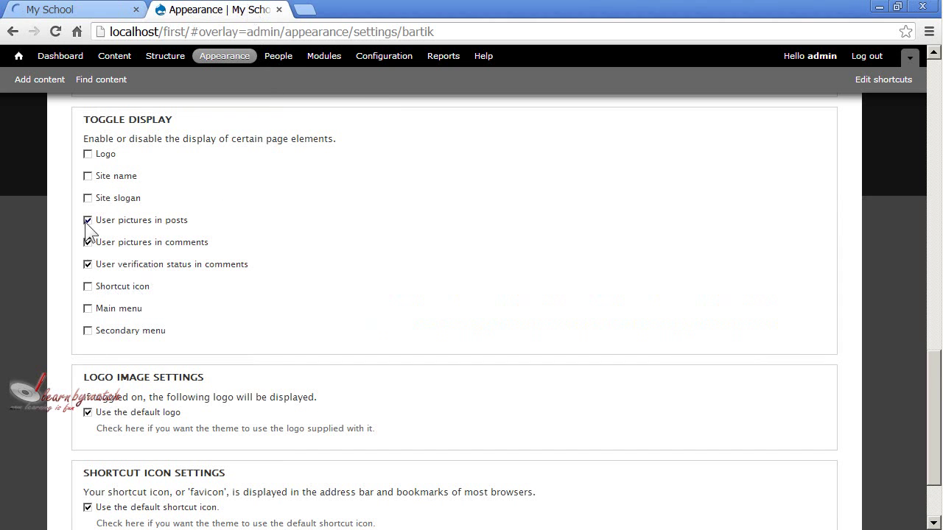
{"action": "left_click", "coordinate": [102, 11]}
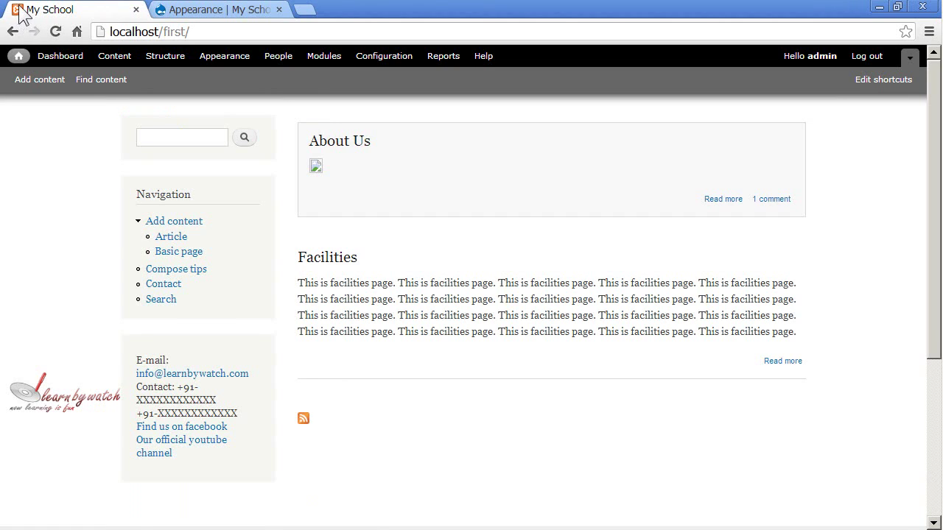
Step: Turn the Shortcut icon display option back on, save the Bartik configuration and reload the home page
{"action": "left_click", "coordinate": [215, 11]}
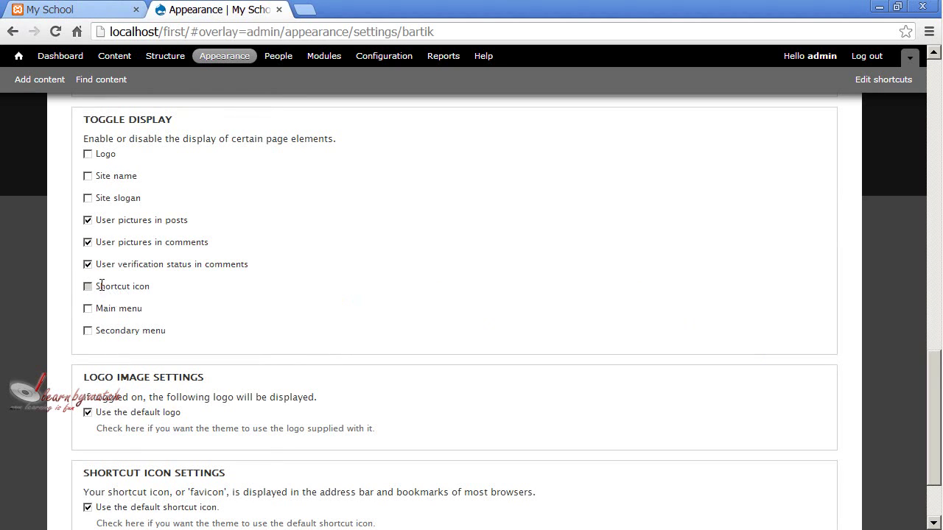
{"action": "scroll", "coordinate": [245, 293], "scroll_direction": "down", "scroll_amount": 3}
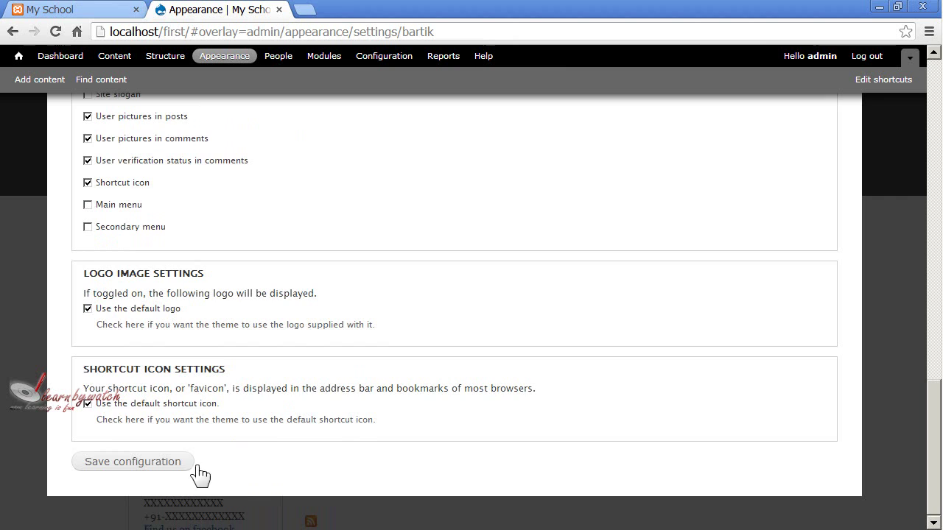
{"action": "left_click", "coordinate": [118, 463]}
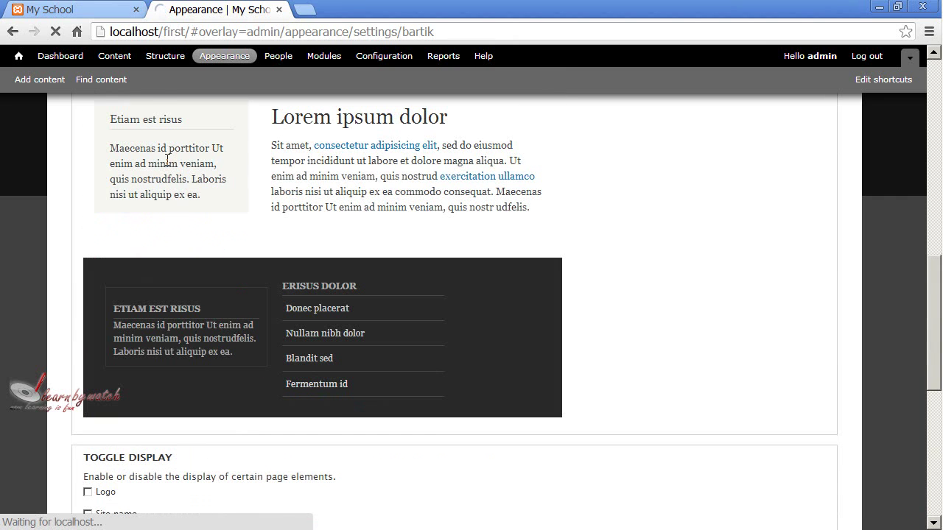
{"action": "left_click", "coordinate": [87, 12]}
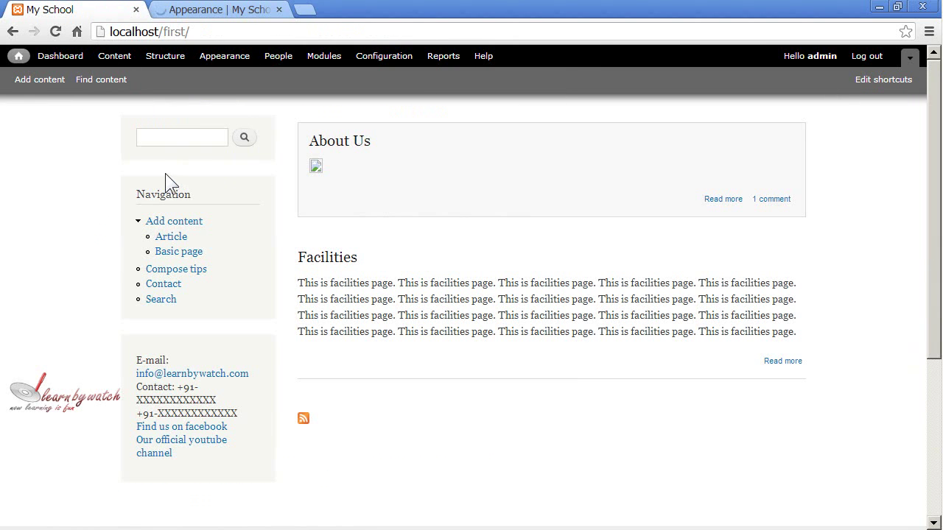
{"action": "left_click", "coordinate": [105, 82]}
Step: Turn on the Logo, Main menu and Secondary menu display options and save the Bartik configuration
{"action": "left_click", "coordinate": [185, 9]}
{"action": "scroll", "coordinate": [172, 347], "scroll_direction": "down", "scroll_amount": 10}
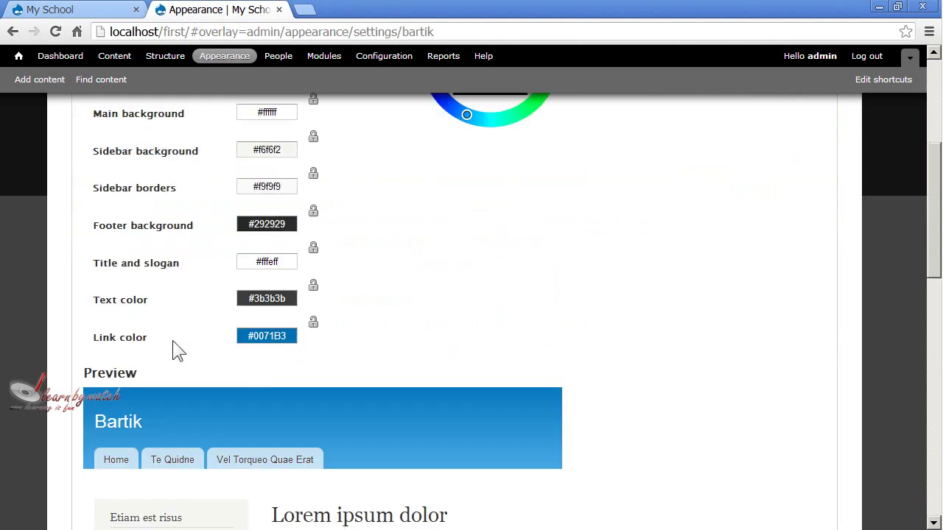
{"action": "scroll", "coordinate": [185, 350], "scroll_direction": "down", "scroll_amount": 3}
{"action": "scroll", "coordinate": [189, 347], "scroll_direction": "up", "scroll_amount": 8}
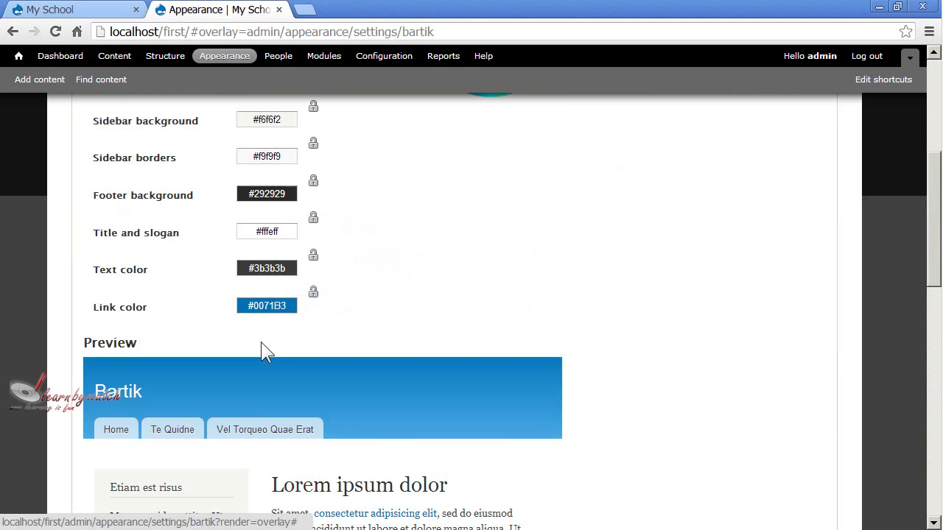
{"action": "scroll", "coordinate": [221, 328], "scroll_direction": "down", "scroll_amount": 6}
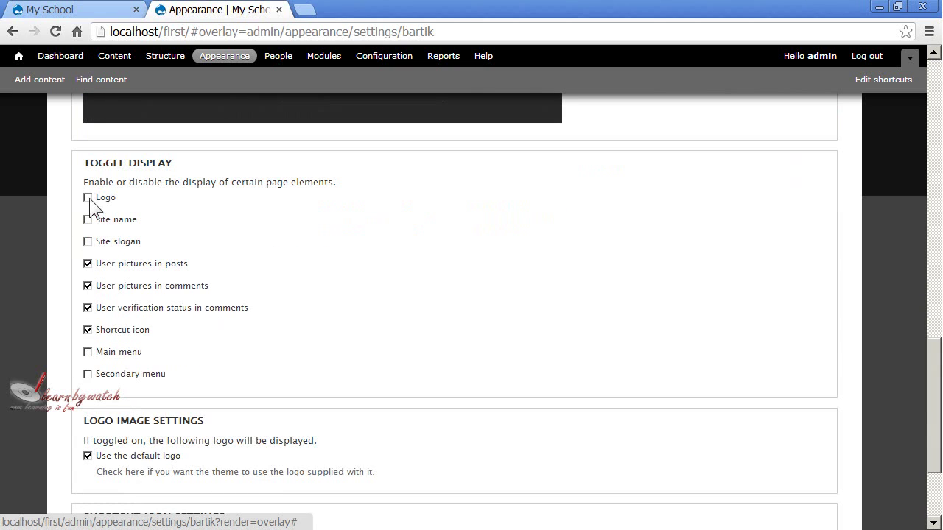
{"action": "scroll", "coordinate": [163, 234], "scroll_direction": "up", "scroll_amount": 6}
{"action": "scroll", "coordinate": [221, 236], "scroll_direction": "down", "scroll_amount": 6}
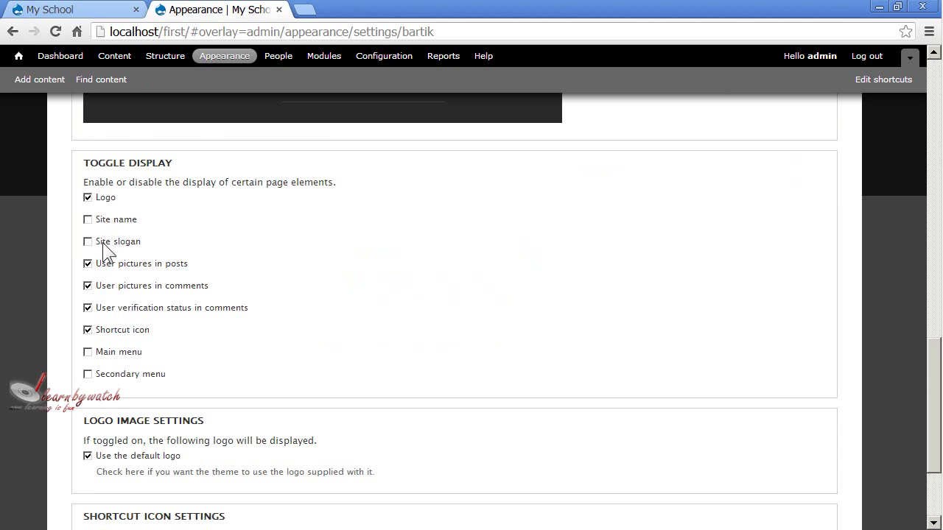
{"action": "left_click", "coordinate": [122, 352]}
{"action": "scroll", "coordinate": [233, 313], "scroll_direction": "down", "scroll_amount": 2}
{"action": "left_click", "coordinate": [163, 462]}
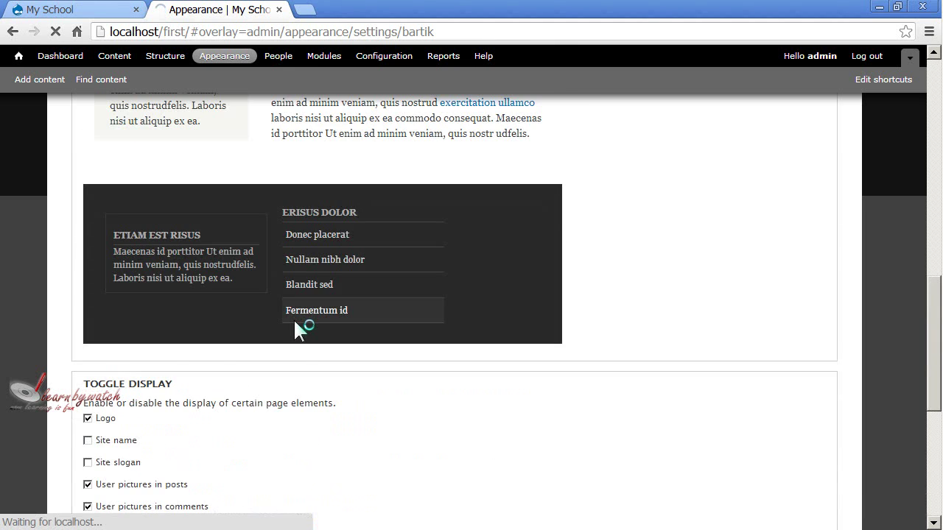
Step: Reload the home page to check the logo and menus, then return to the Bartik settings
{"action": "left_click", "coordinate": [50, 10]}
{"action": "left_click", "coordinate": [18, 56]}
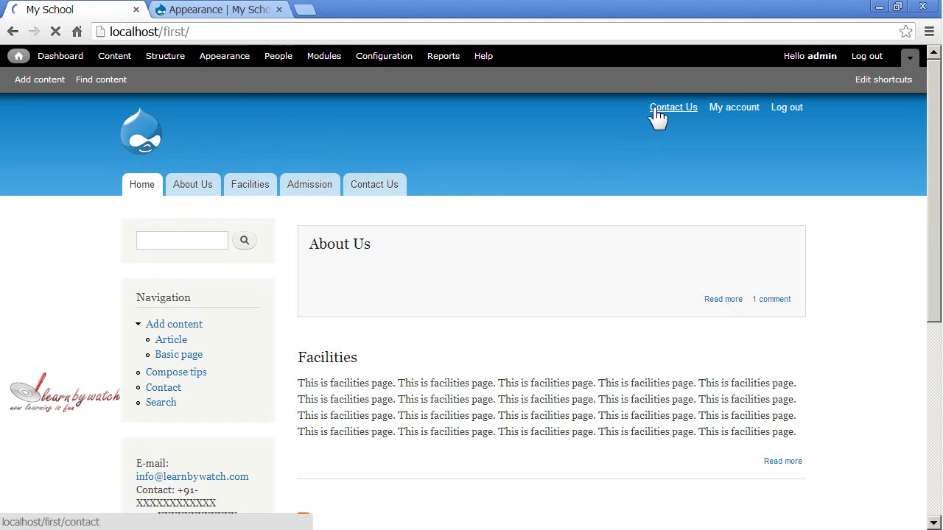
{"action": "key", "text": "ctrl+Tab"}
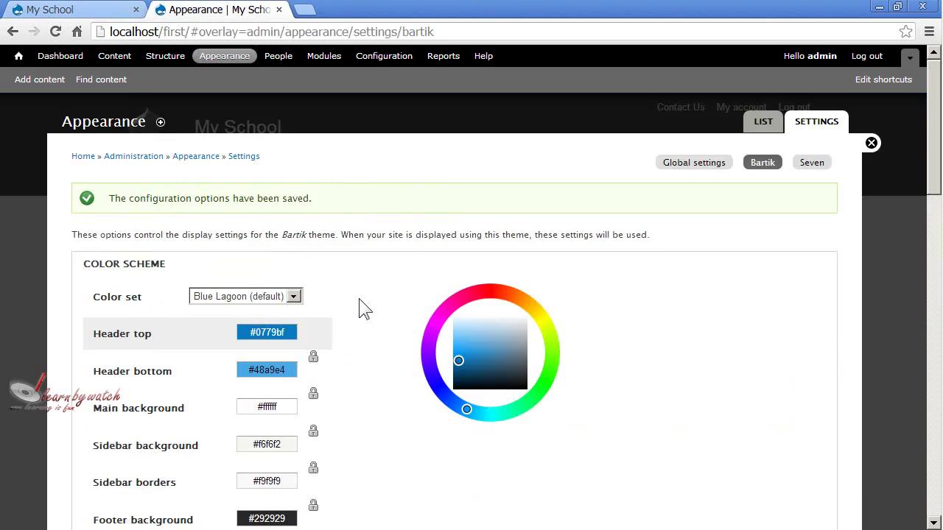
Step: Turn off the default logo in the Logo image settings, reading the section's description beforehand
{"action": "scroll", "coordinate": [331, 324], "scroll_direction": "down", "scroll_amount": 15}
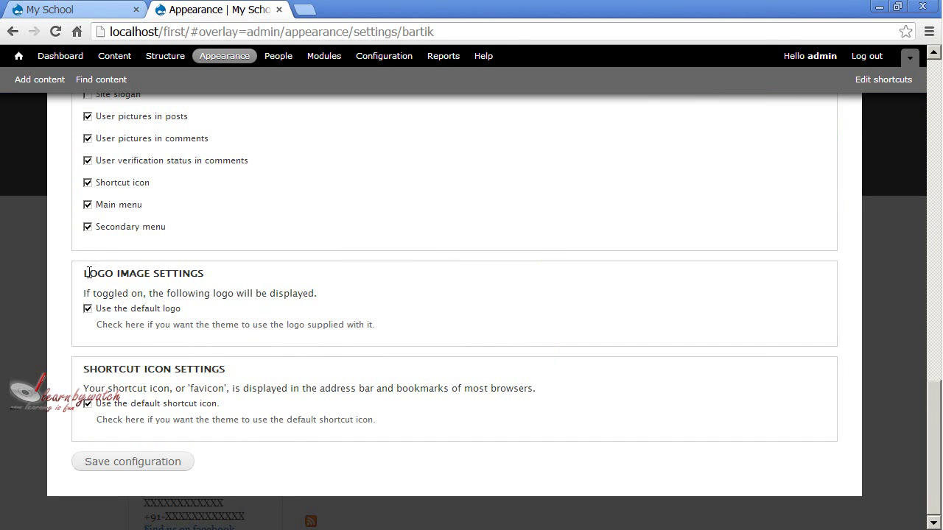
{"action": "left_click_drag", "start_coordinate": [89, 273], "coordinate": [210, 280]}
{"action": "left_click", "coordinate": [213, 274]}
{"action": "left_click_drag", "start_coordinate": [97, 324], "coordinate": [373, 323]}
{"action": "left_click", "coordinate": [394, 328]}
{"action": "left_click", "coordinate": [88, 309]}
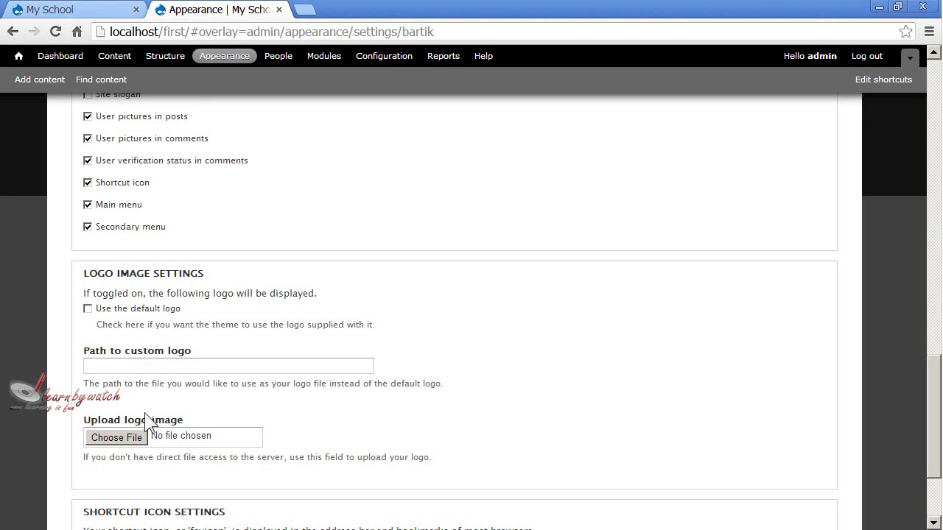
{"action": "scroll", "coordinate": [250, 394], "scroll_direction": "down", "scroll_amount": 1}
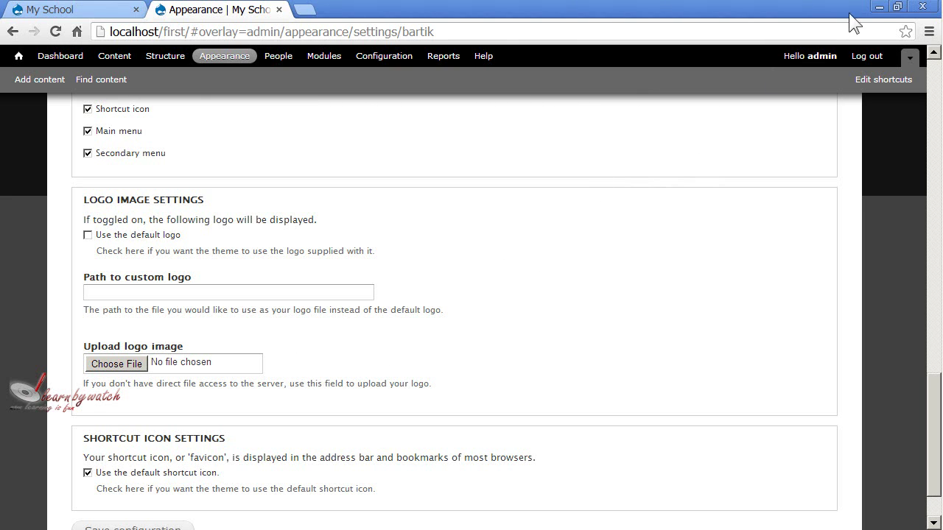
Step: Switch to the desktop, preview the merablogsuno and mbslogo images in the photo viewer, and return to the browser
{"action": "left_click", "coordinate": [879, 7]}
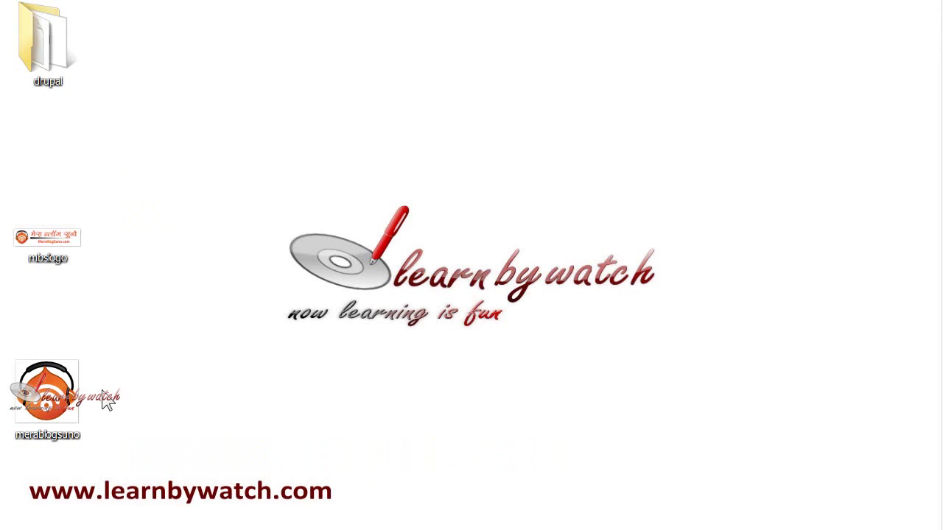
{"action": "left_click", "coordinate": [73, 399]}
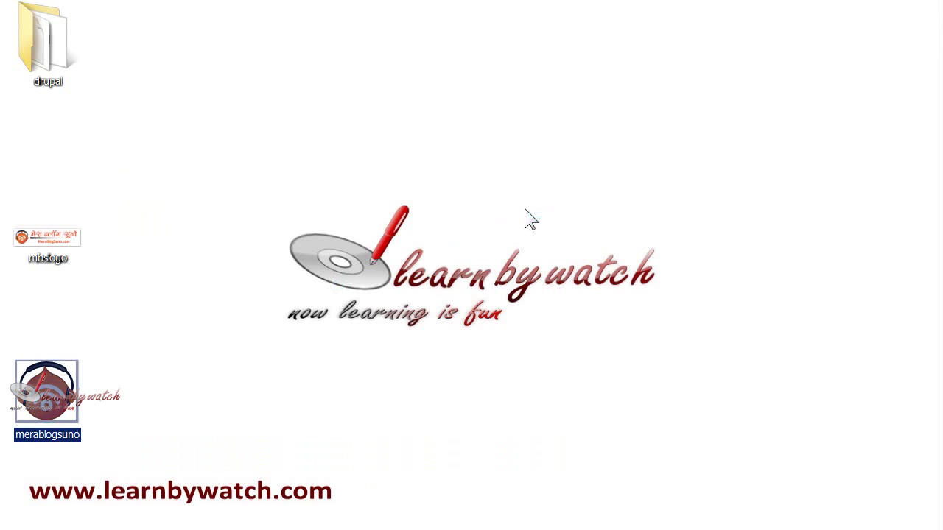
{"action": "key", "text": "Return"}
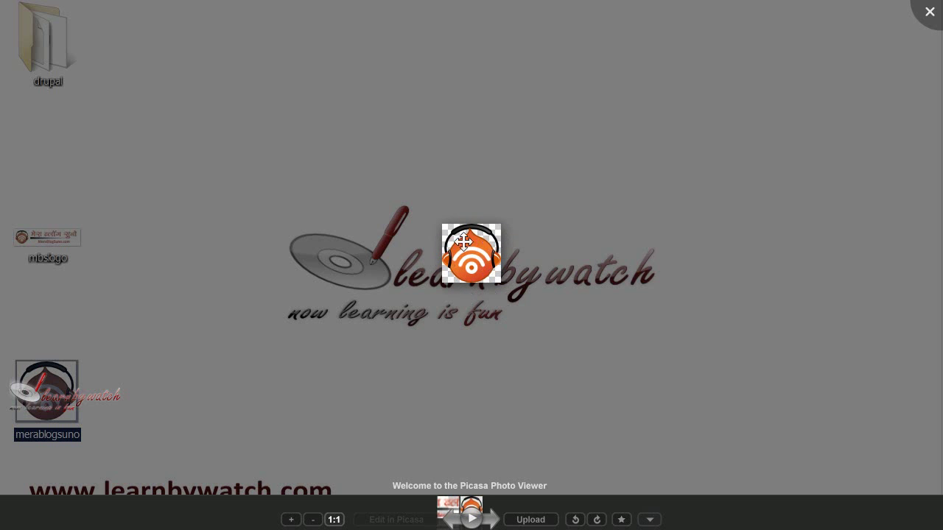
{"action": "left_click", "coordinate": [446, 520]}
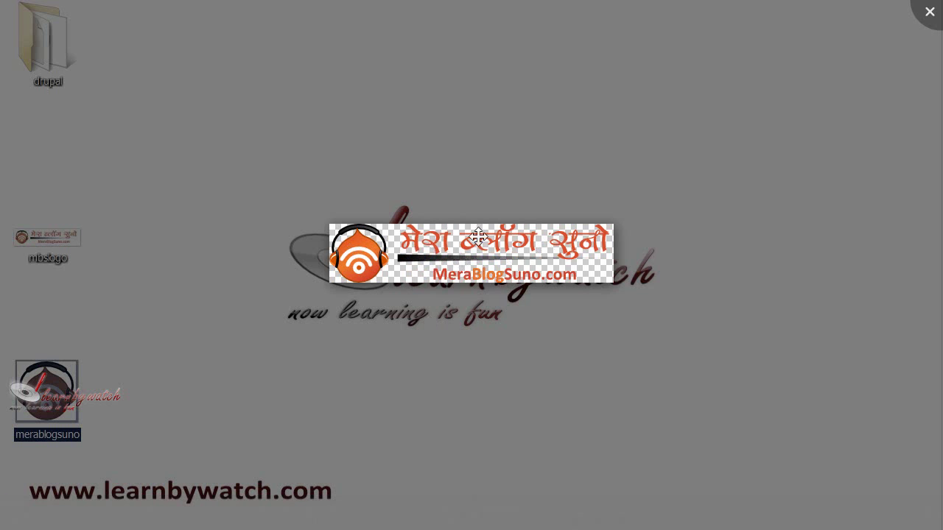
{"action": "left_click", "coordinate": [491, 519]}
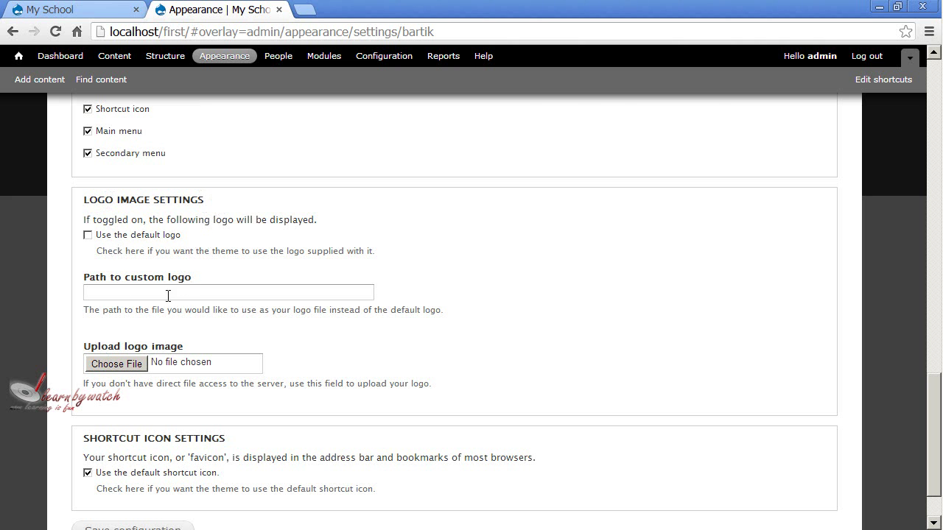
Step: Choose mbslogo.png from the Desktop as the logo image to upload
{"action": "left_click", "coordinate": [110, 366]}
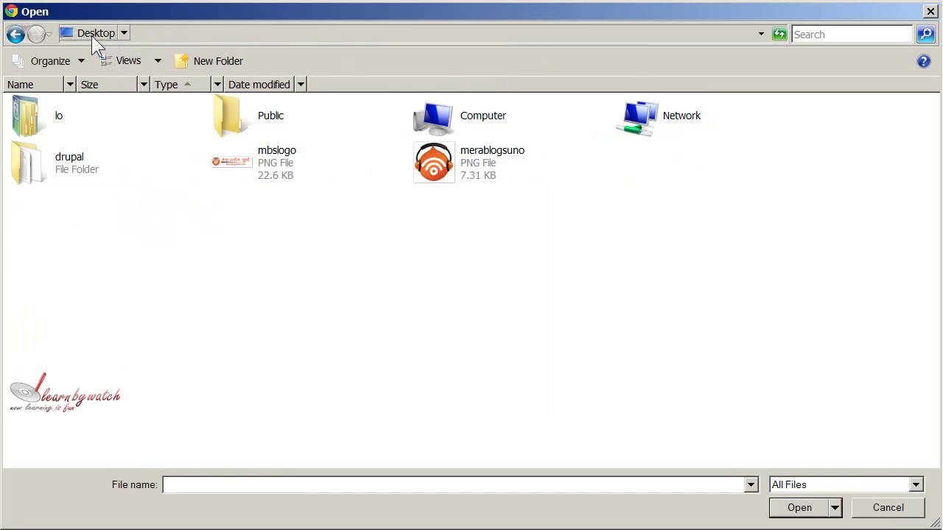
{"action": "left_click", "coordinate": [230, 164]}
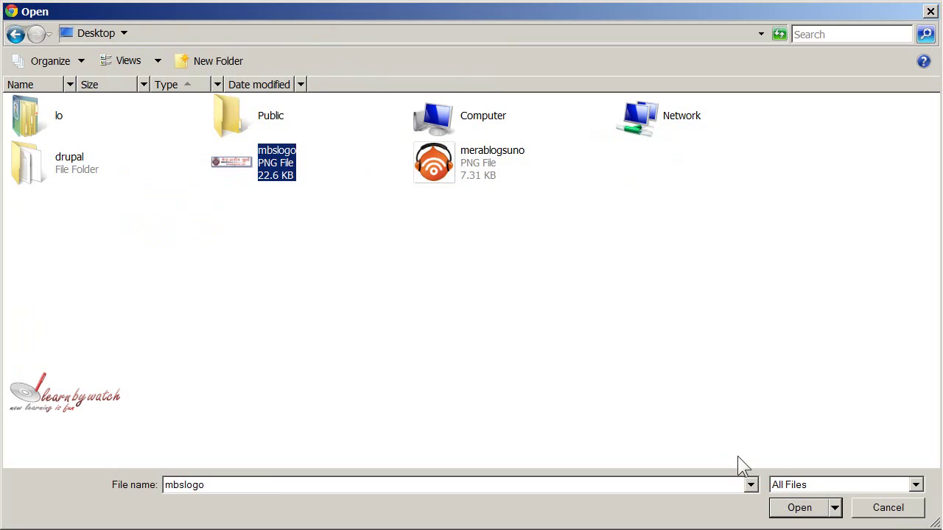
{"action": "left_click", "coordinate": [797, 508]}
{"action": "scroll", "coordinate": [228, 411], "scroll_direction": "down", "scroll_amount": 1}
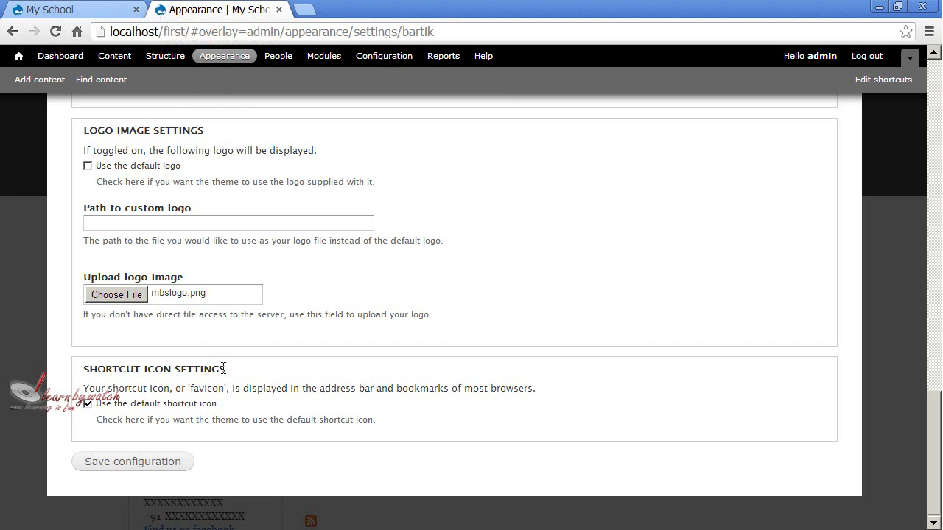
Step: Turn off the default shortcut icon and choose merablogsuno.png from the Desktop as the icon image to upload
{"action": "left_click", "coordinate": [89, 405]}
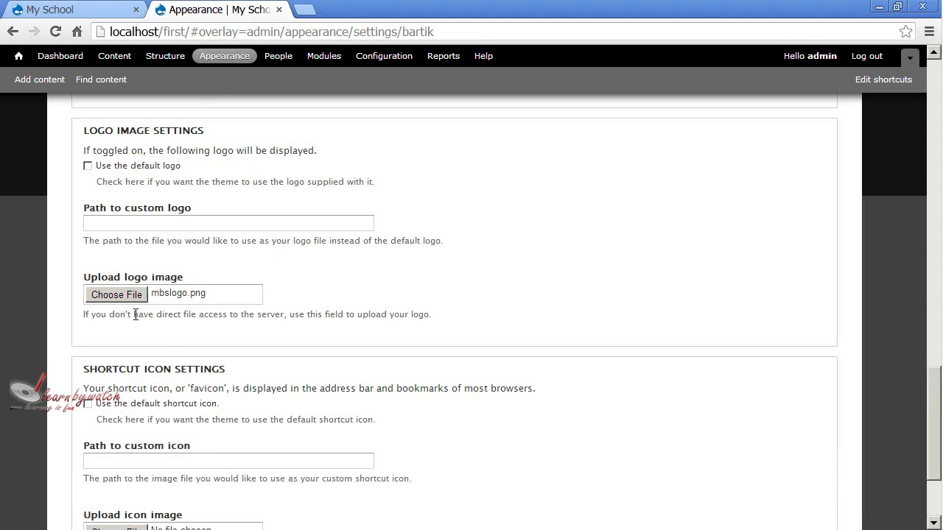
{"action": "scroll", "coordinate": [152, 383], "scroll_direction": "down", "scroll_amount": 2}
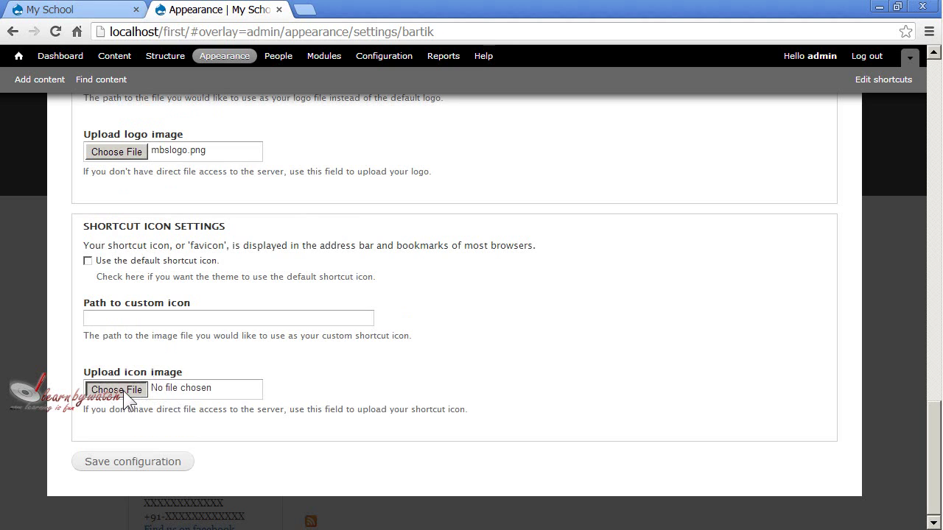
{"action": "left_click", "coordinate": [123, 391]}
{"action": "left_click", "coordinate": [439, 177]}
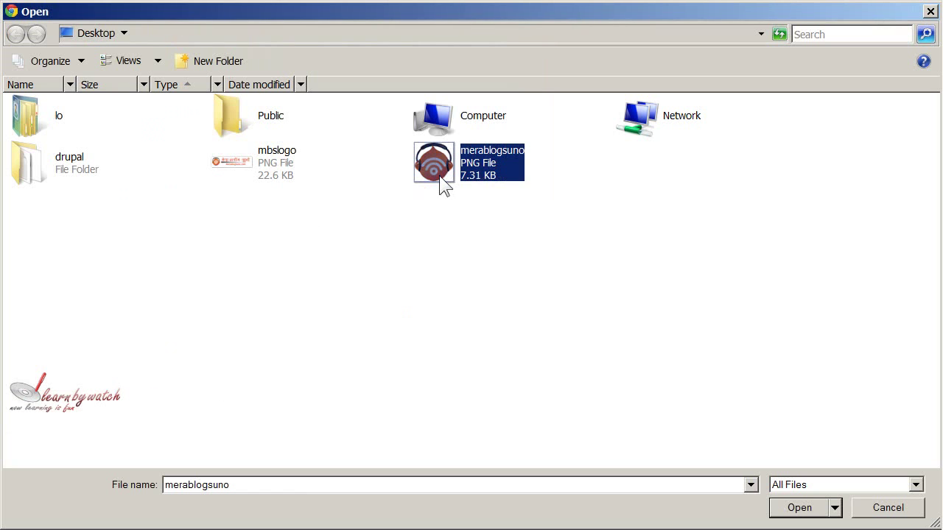
{"action": "left_click", "coordinate": [779, 506]}
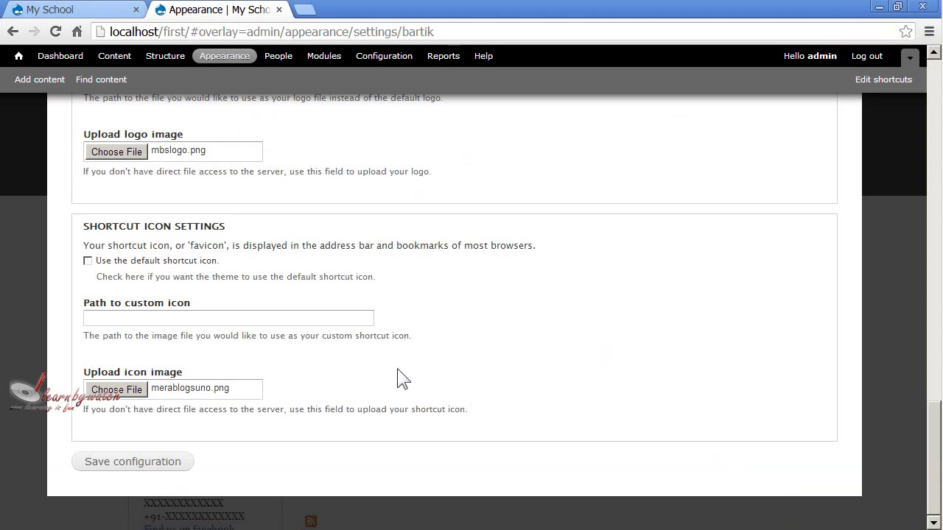
Step: Save the Bartik configuration with the custom logo and shortcut icon, and reload the home page
{"action": "scroll", "coordinate": [183, 159], "scroll_direction": "up", "scroll_amount": 2}
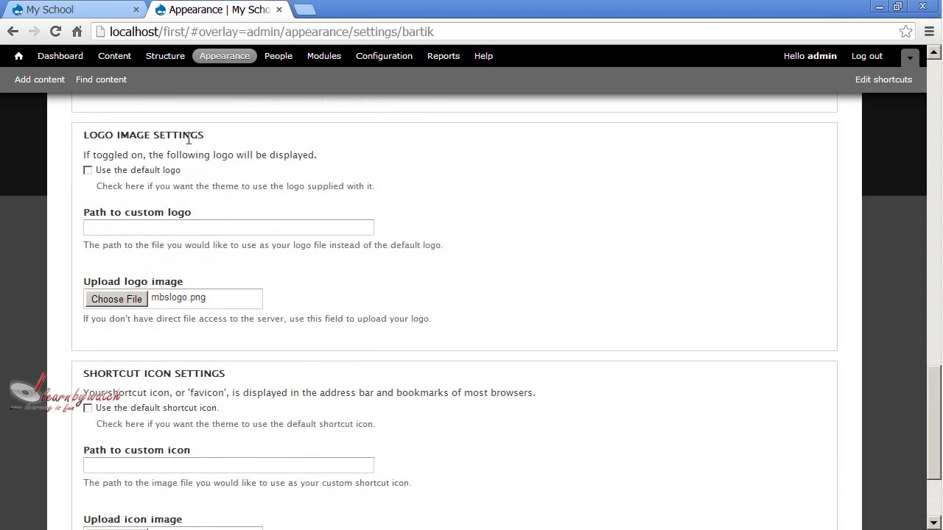
{"action": "scroll", "coordinate": [195, 155], "scroll_direction": "down", "scroll_amount": 2}
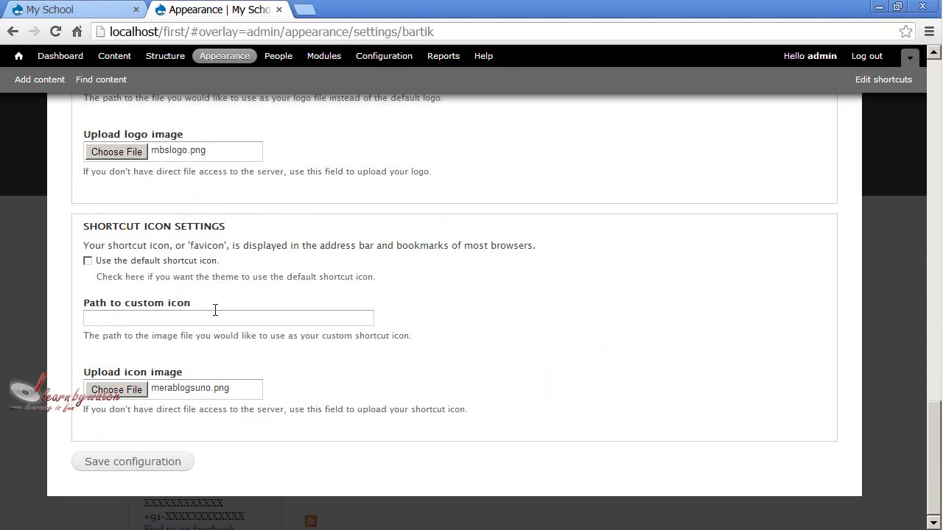
{"action": "left_click", "coordinate": [122, 469]}
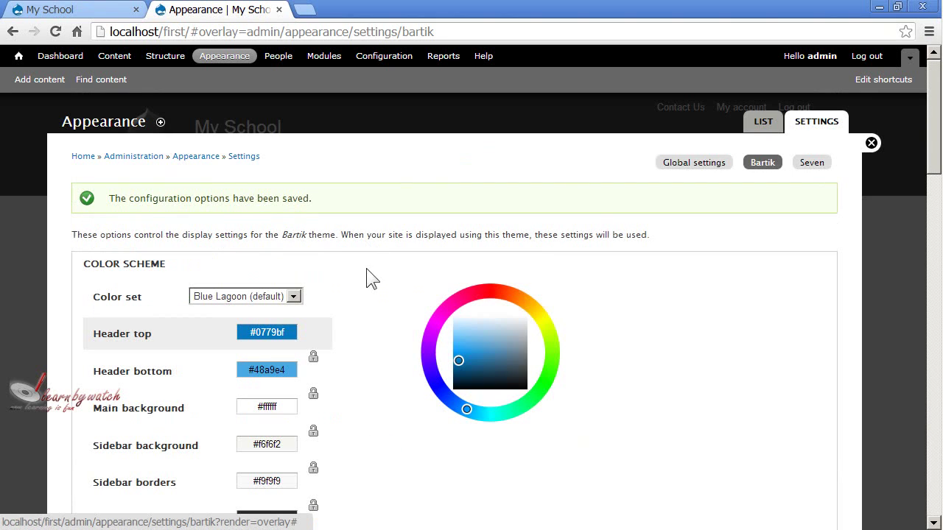
{"action": "left_click", "coordinate": [101, 11]}
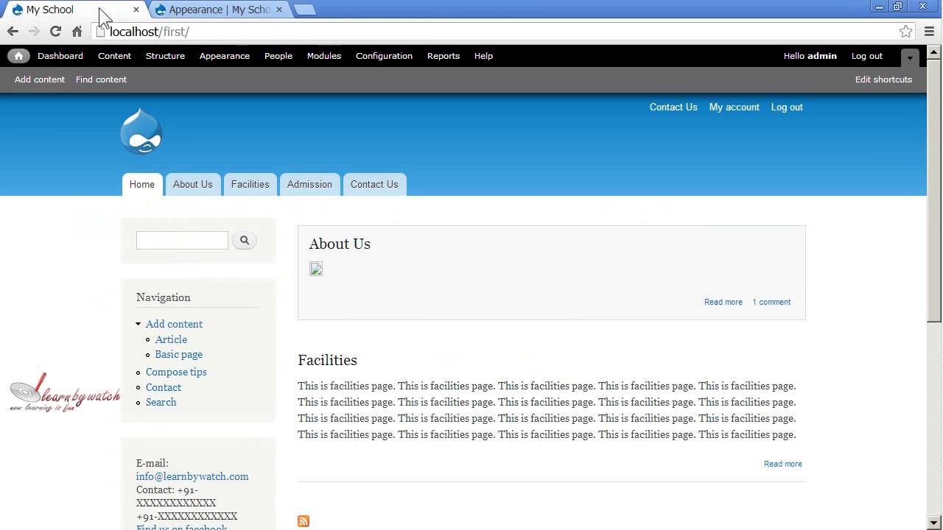
{"action": "left_click", "coordinate": [19, 58]}
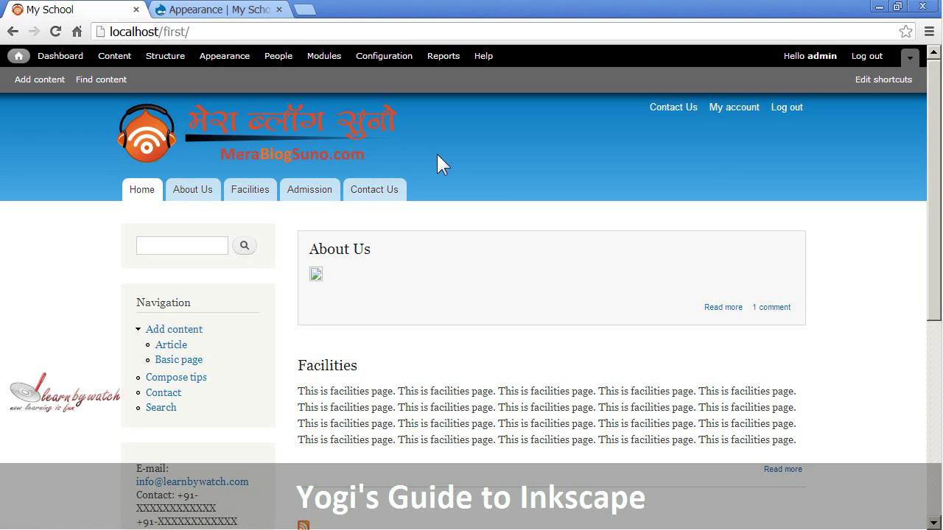
Step: Review Bartik's toggle display settings, compare them with the home page, and return to the color scheme section
{"action": "left_click", "coordinate": [229, 16]}
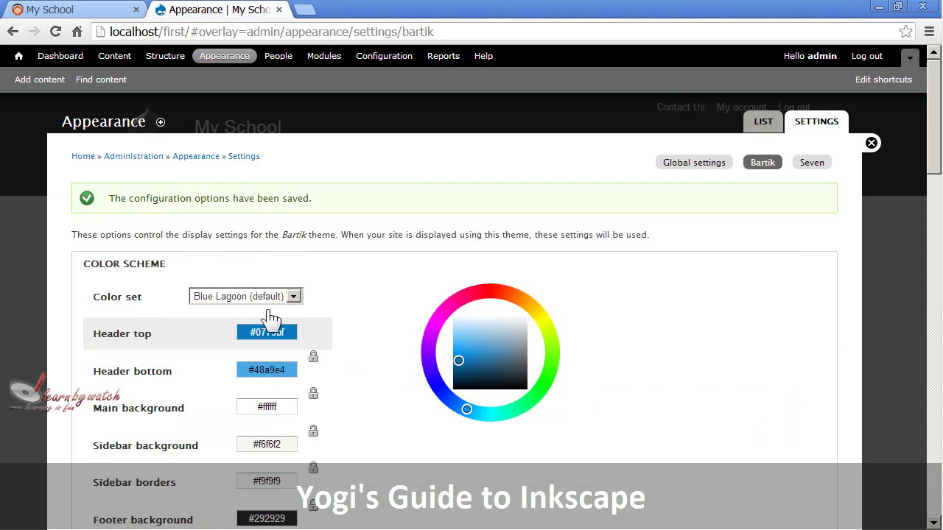
{"action": "scroll", "coordinate": [269, 321], "scroll_direction": "down", "scroll_amount": 12}
{"action": "scroll", "coordinate": [266, 412], "scroll_direction": "down", "scroll_amount": 1}
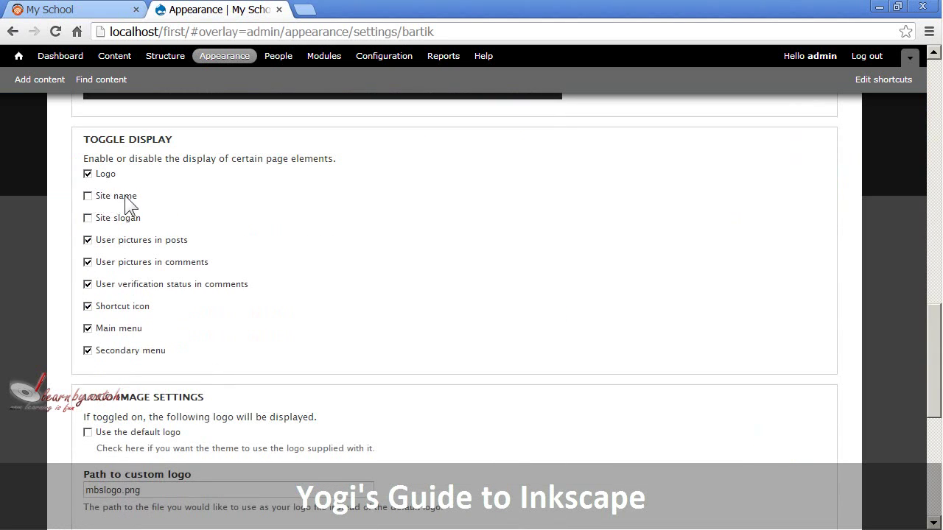
{"action": "left_click", "coordinate": [96, 11]}
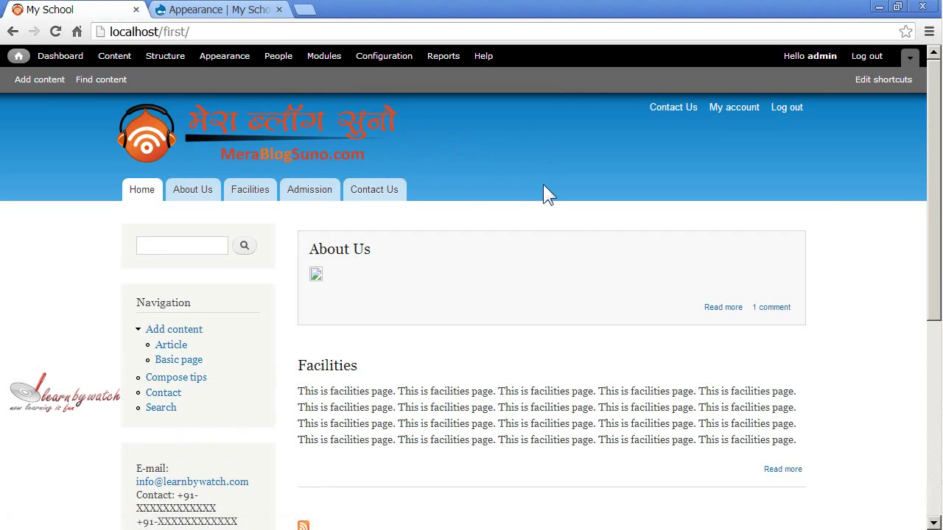
{"action": "left_click", "coordinate": [221, 10]}
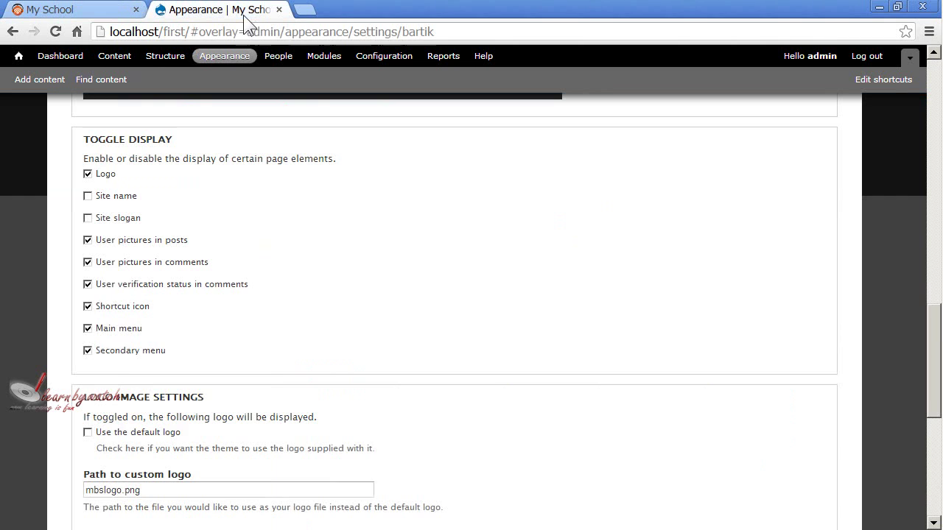
{"action": "scroll", "coordinate": [295, 294], "scroll_direction": "up", "scroll_amount": 10}
{"action": "scroll", "coordinate": [250, 292], "scroll_direction": "up", "scroll_amount": 5}
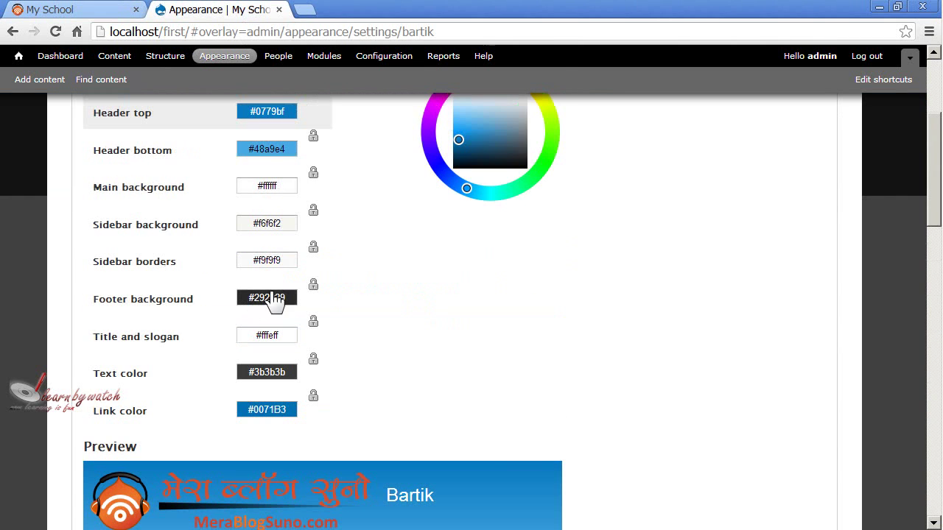
Step: Try header top colors from the color wheel, #bf074c and a teal shade, and check each in the theme preview
{"action": "left_click", "coordinate": [267, 258]}
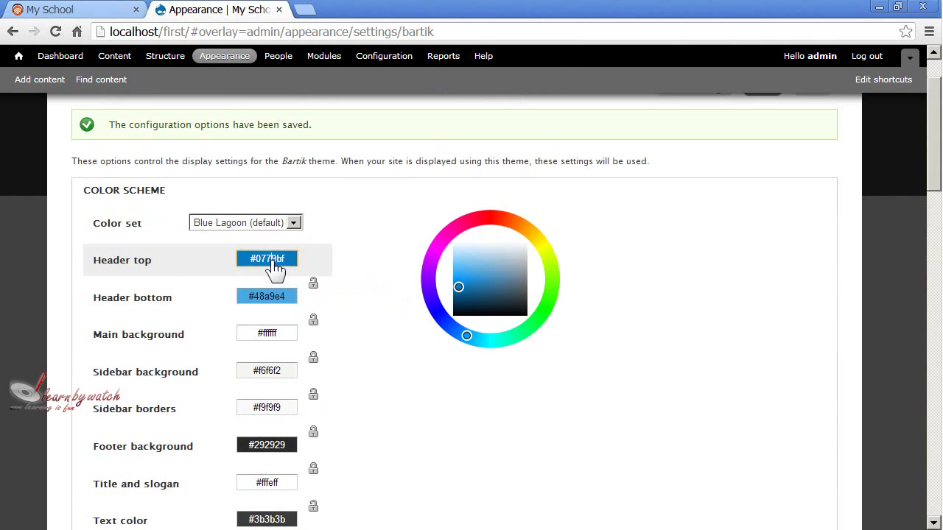
{"action": "left_click", "coordinate": [472, 219]}
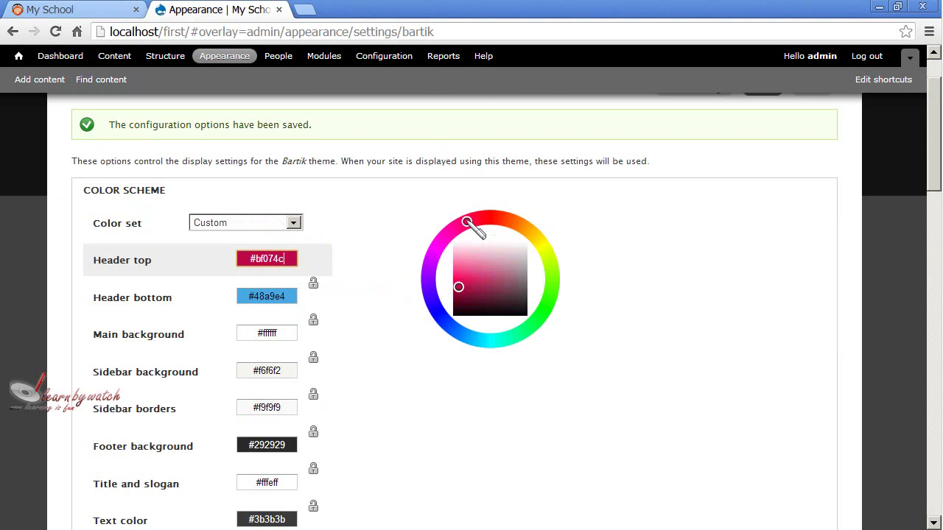
{"action": "scroll", "coordinate": [368, 331], "scroll_direction": "down", "scroll_amount": 3}
{"action": "scroll", "coordinate": [401, 335], "scroll_direction": "up", "scroll_amount": 2}
{"action": "scroll", "coordinate": [432, 322], "scroll_direction": "down", "scroll_amount": 1}
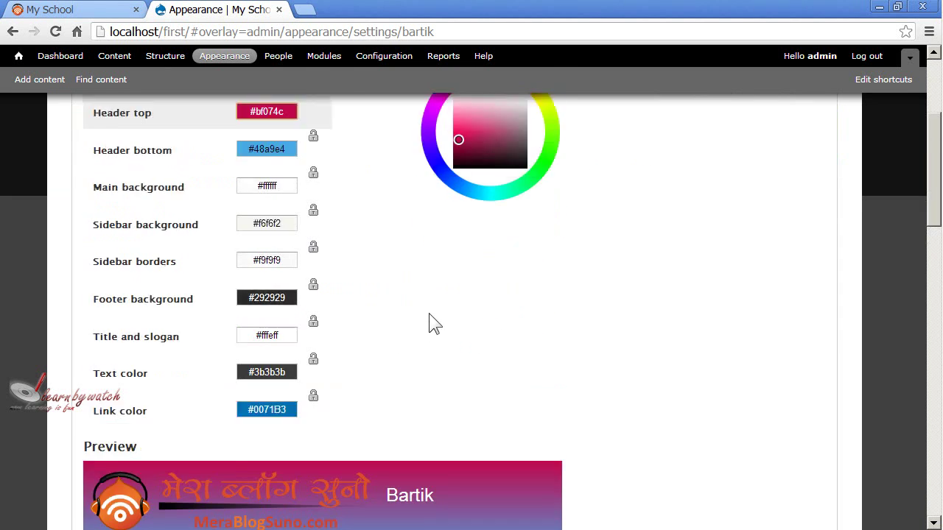
{"action": "scroll", "coordinate": [442, 316], "scroll_direction": "up", "scroll_amount": 1}
{"action": "left_click", "coordinate": [492, 268]}
{"action": "scroll", "coordinate": [444, 352], "scroll_direction": "down", "scroll_amount": 4}
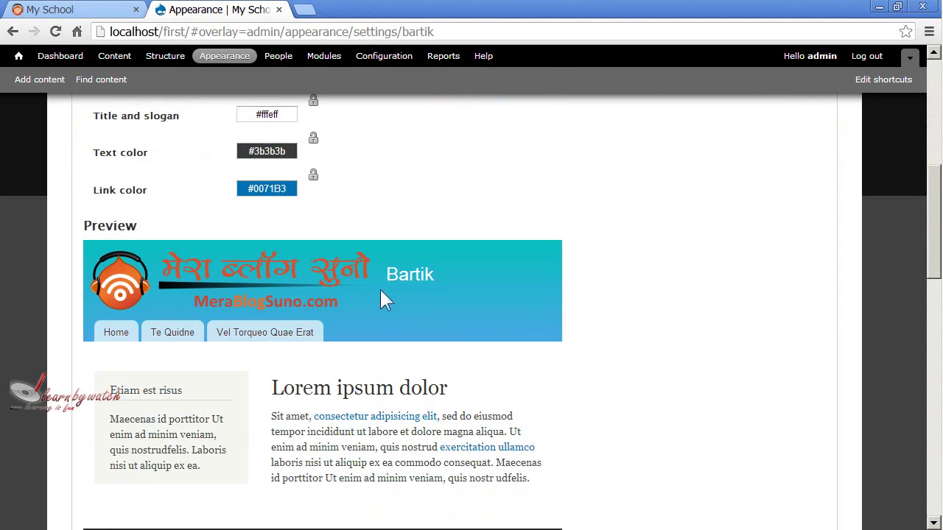
Step: Set Bartik's header top color to #bdbf07 and its header bottom color to #48e4a8
{"action": "scroll", "coordinate": [379, 300], "scroll_direction": "up", "scroll_amount": 3}
{"action": "left_click", "coordinate": [265, 149]}
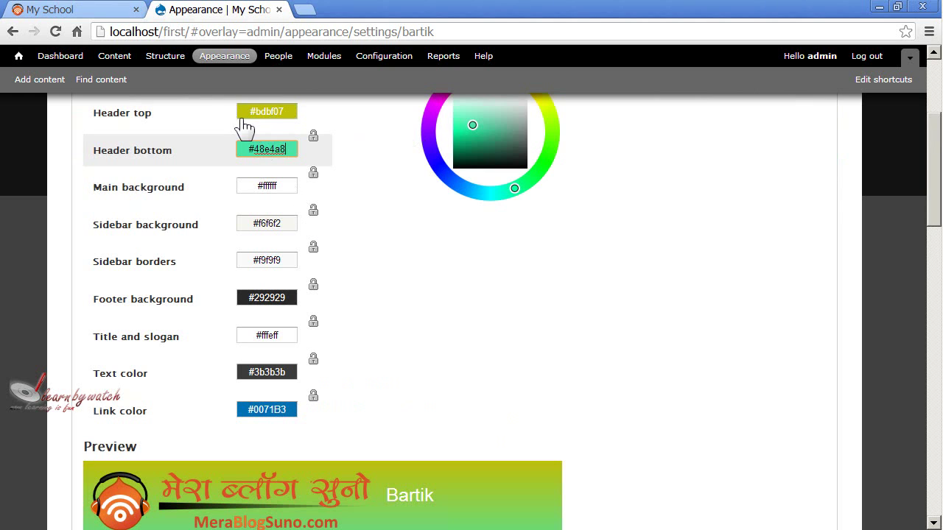
{"action": "scroll", "coordinate": [417, 230], "scroll_direction": "down", "scroll_amount": 3}
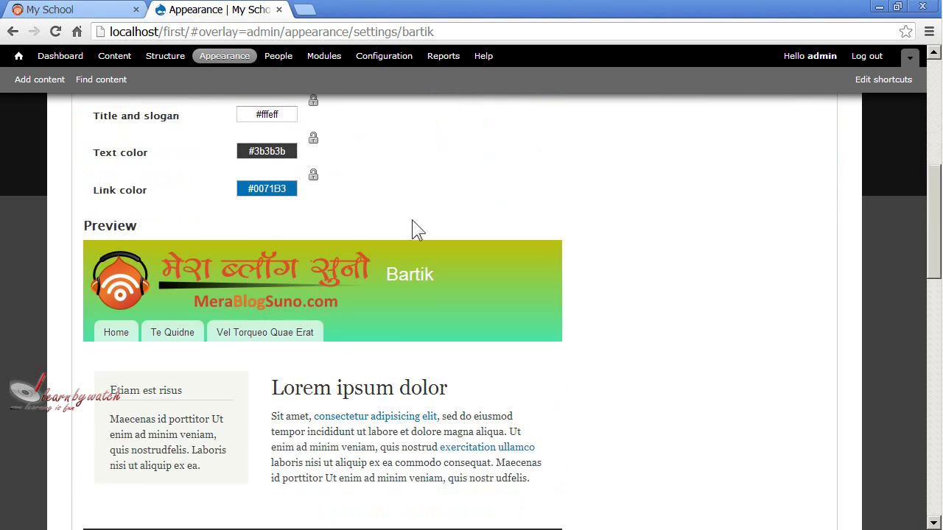
Step: Save the Bartik configuration with the custom header colors and close the settings overlay
{"action": "scroll", "coordinate": [500, 368], "scroll_direction": "down", "scroll_amount": 15}
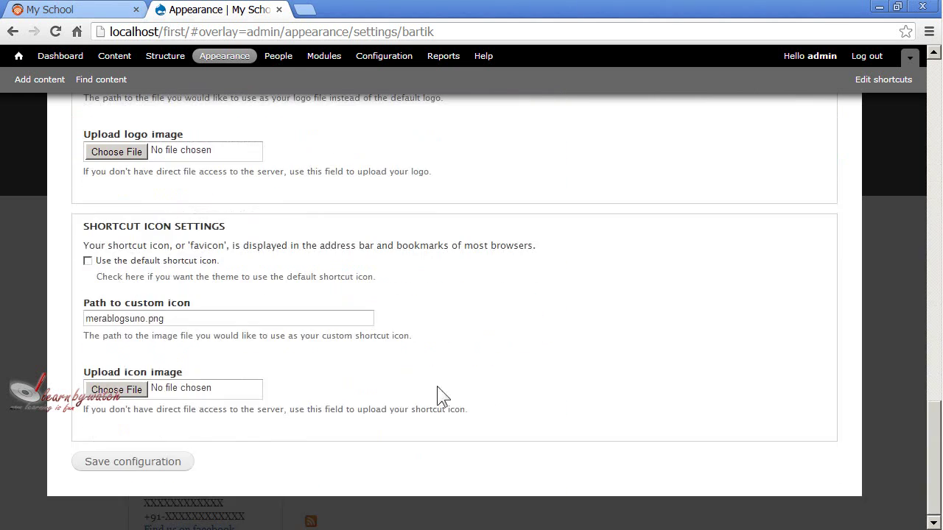
{"action": "left_click", "coordinate": [140, 463]}
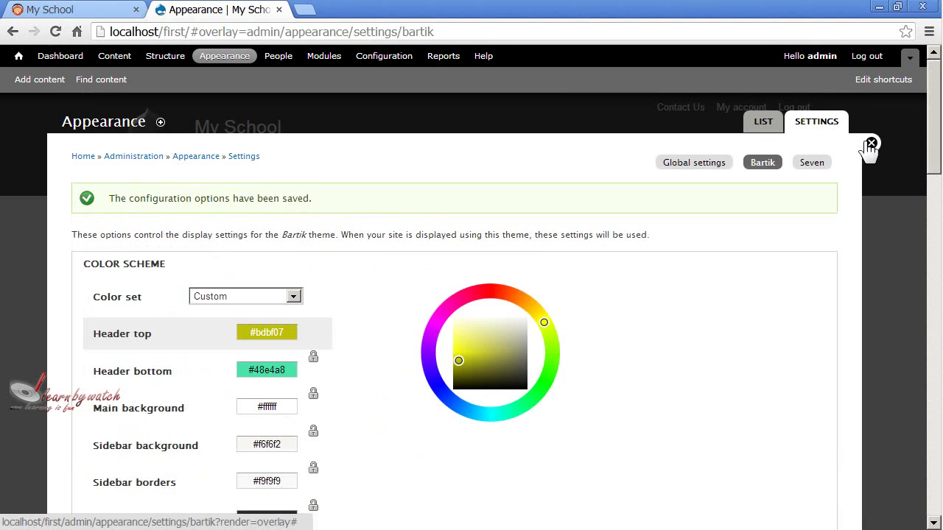
{"action": "left_click", "coordinate": [870, 141]}
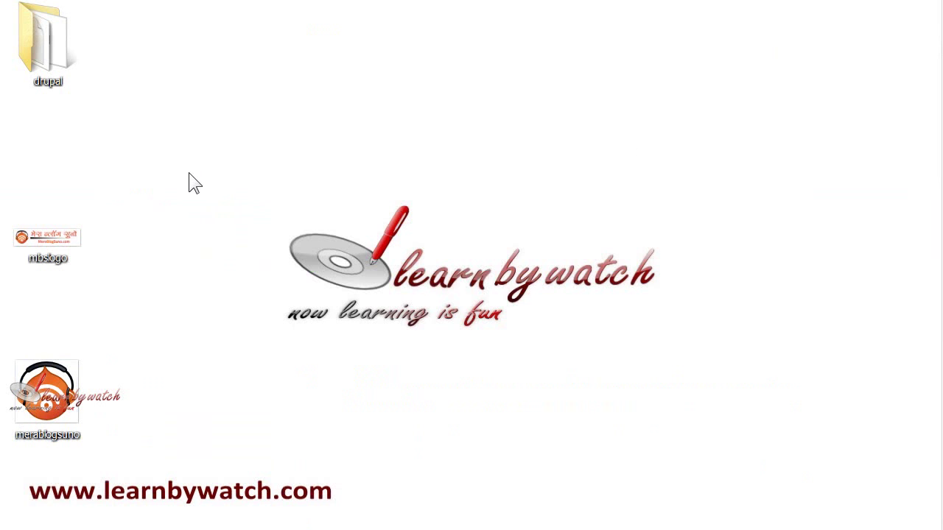
Step: Create a folder named images on the desktop
{"action": "right_click", "coordinate": [89, 157]}
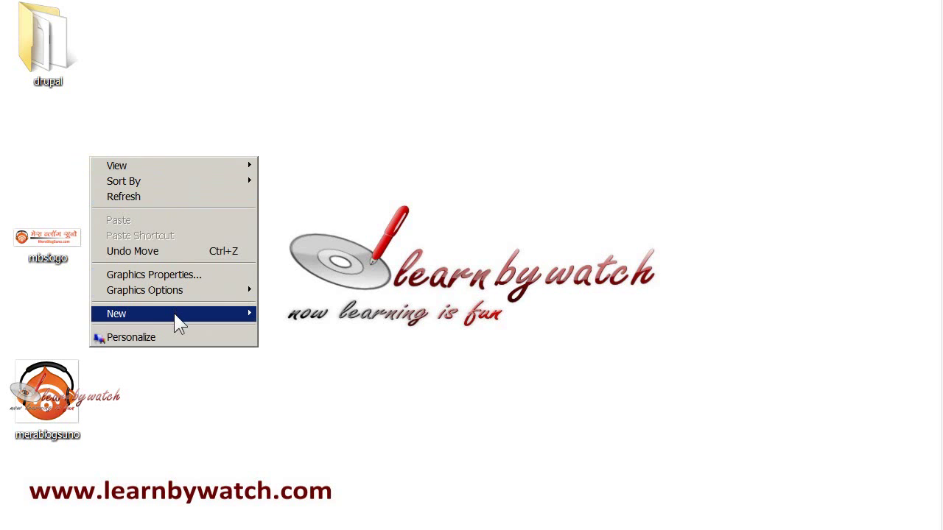
{"action": "mouse_move", "coordinate": [183, 323]}
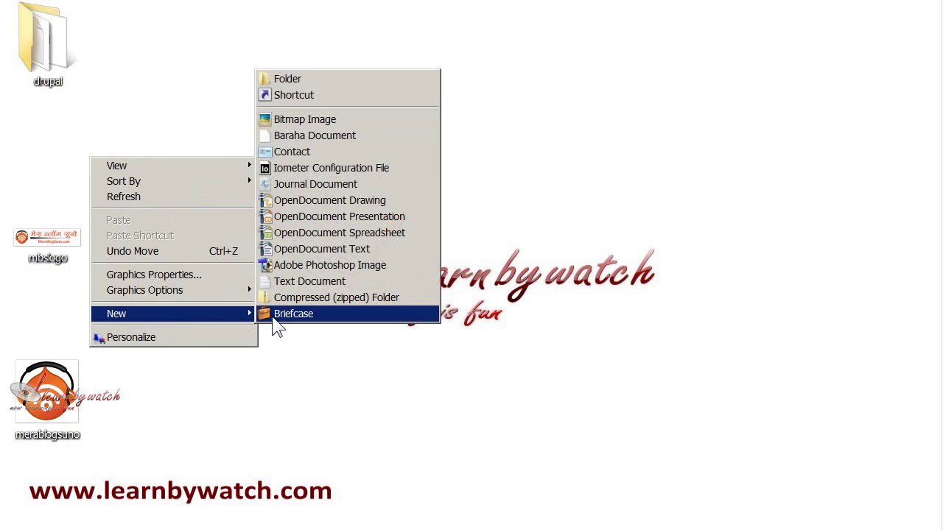
{"action": "left_click", "coordinate": [303, 81]}
{"action": "type", "text": "images"}
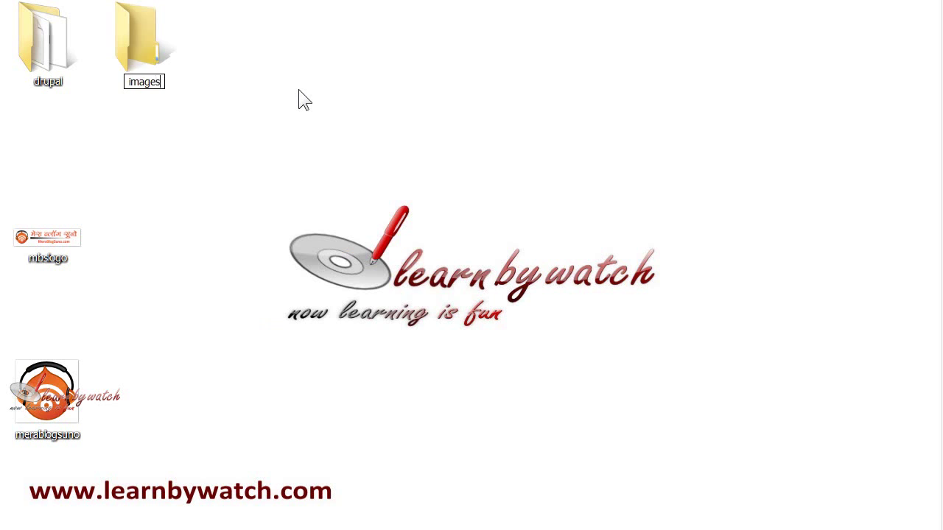
{"action": "key", "text": "Return"}
Step: Move the mbslogo and merablogsuno images into the images folder on the desktop and open that folder
{"action": "left_click_drag", "start_coordinate": [144, 170], "coordinate": [6, 453]}
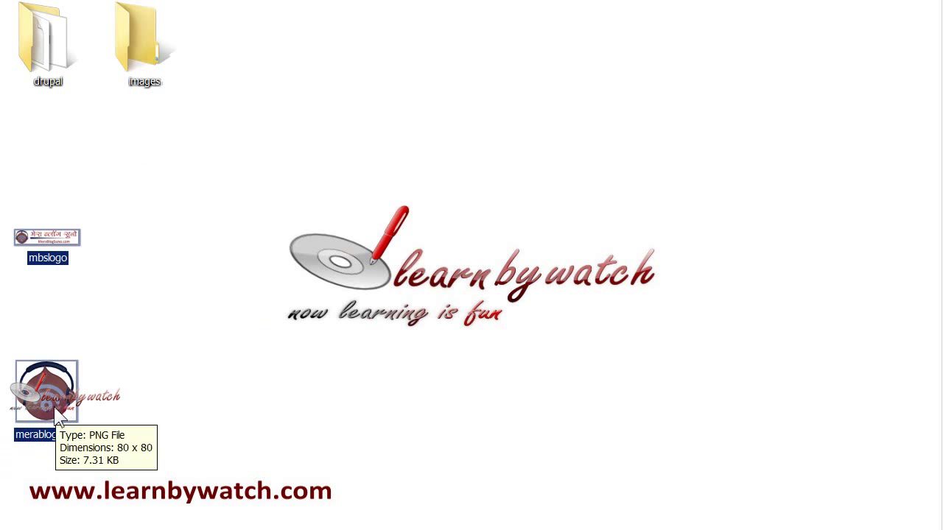
{"action": "left_click_drag", "start_coordinate": [54, 407], "coordinate": [126, 379]}
{"action": "left_click_drag", "start_coordinate": [158, 173], "coordinate": [156, 72]}
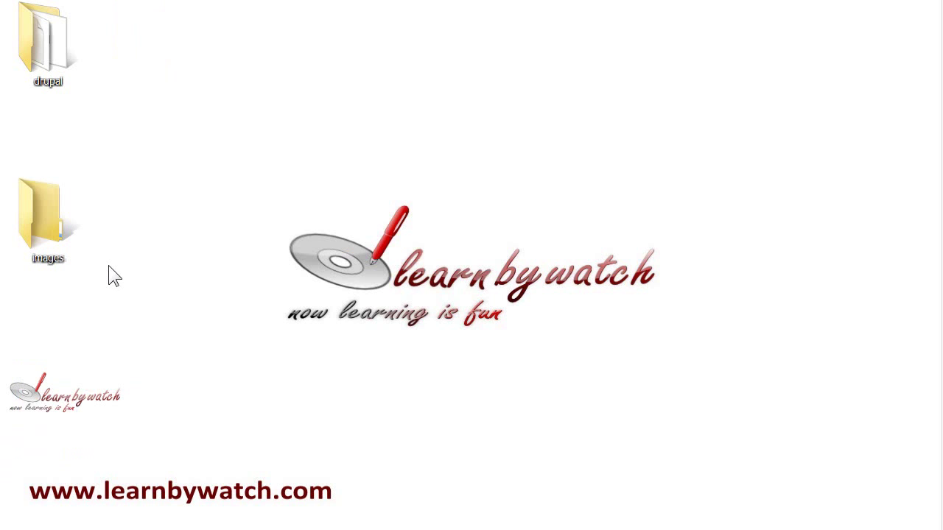
{"action": "double_click", "coordinate": [39, 224]}
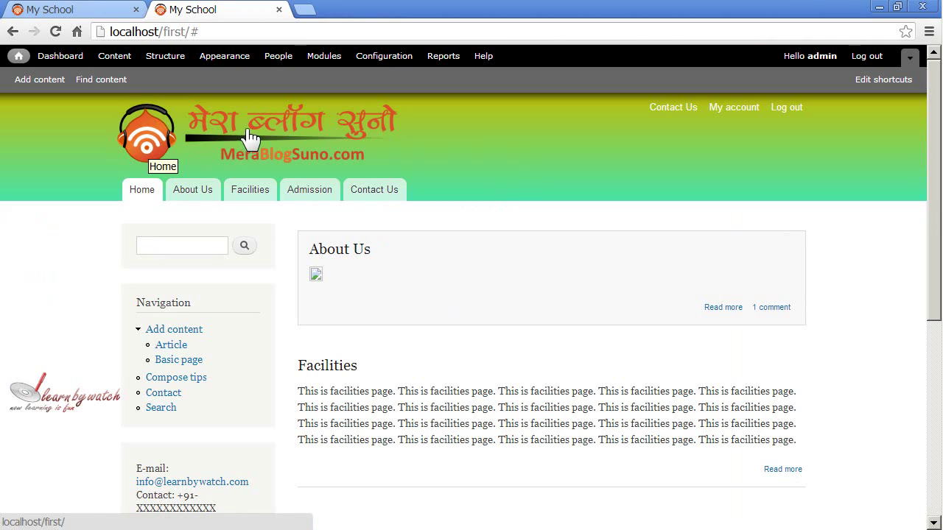
Step: Enable the disabled Garland theme as the site's default theme and return to the home page
{"action": "left_click", "coordinate": [227, 62]}
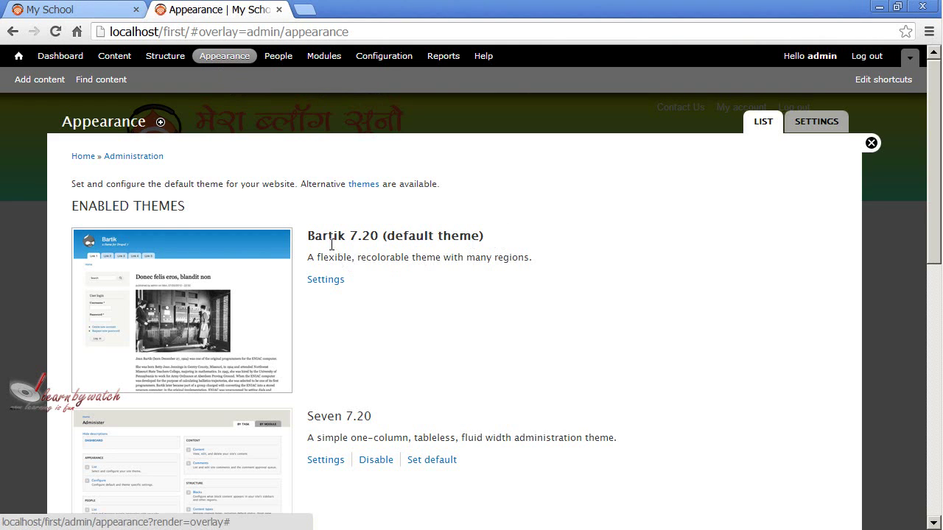
{"action": "left_click_drag", "start_coordinate": [309, 236], "coordinate": [482, 236]}
{"action": "left_click", "coordinate": [482, 235]}
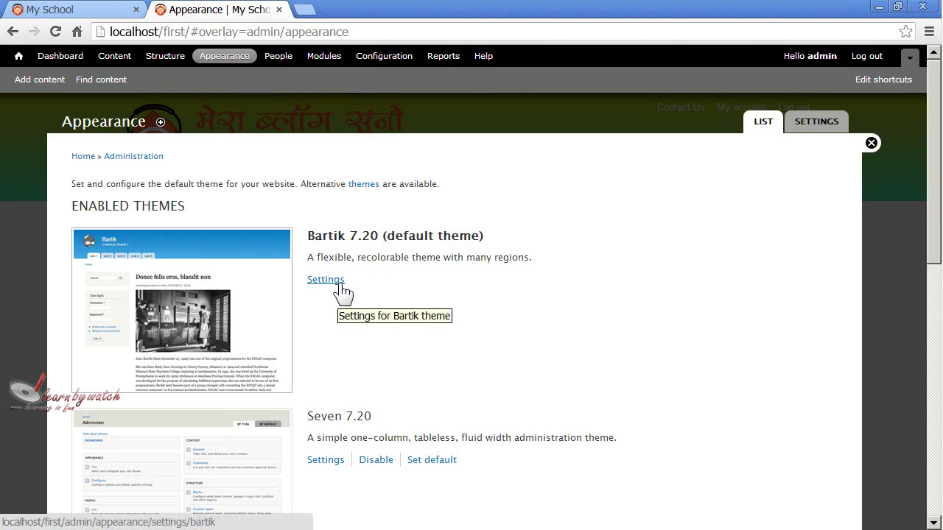
{"action": "scroll", "coordinate": [343, 280], "scroll_direction": "down", "scroll_amount": 7}
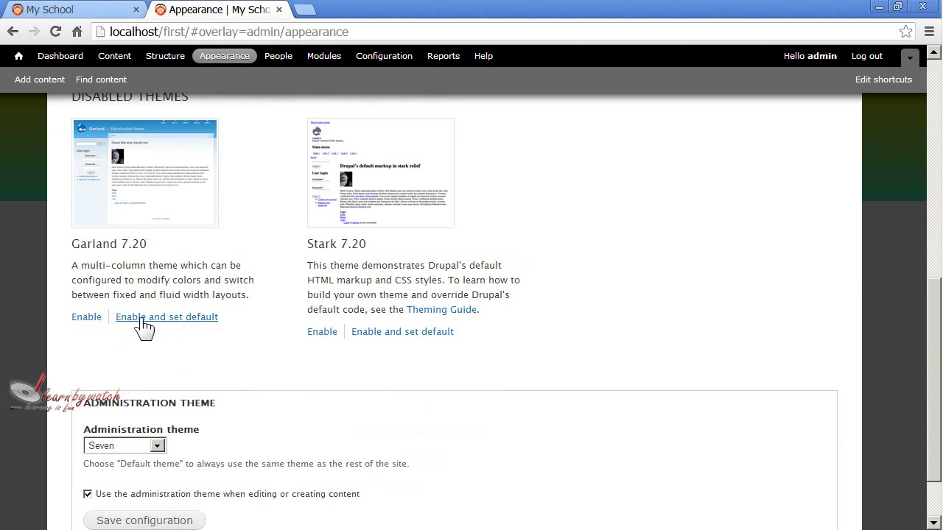
{"action": "left_click", "coordinate": [188, 317]}
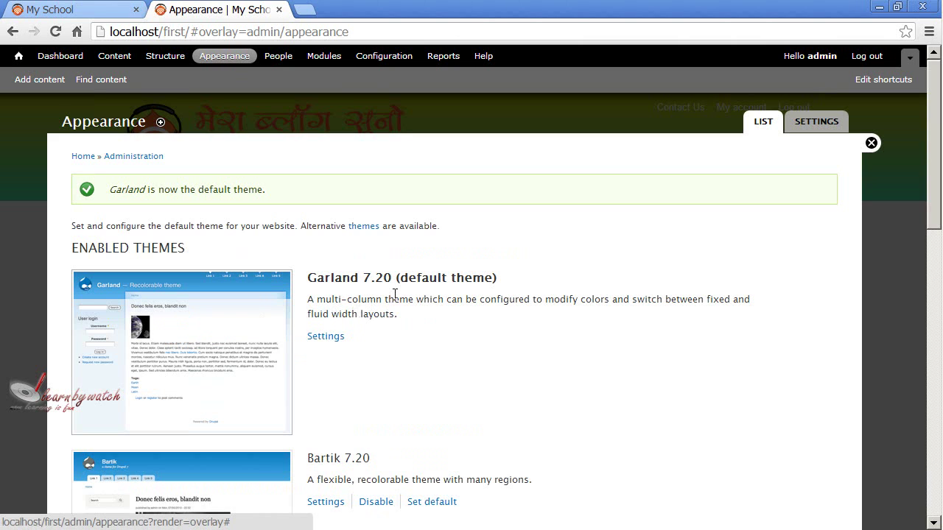
{"action": "left_click", "coordinate": [871, 142]}
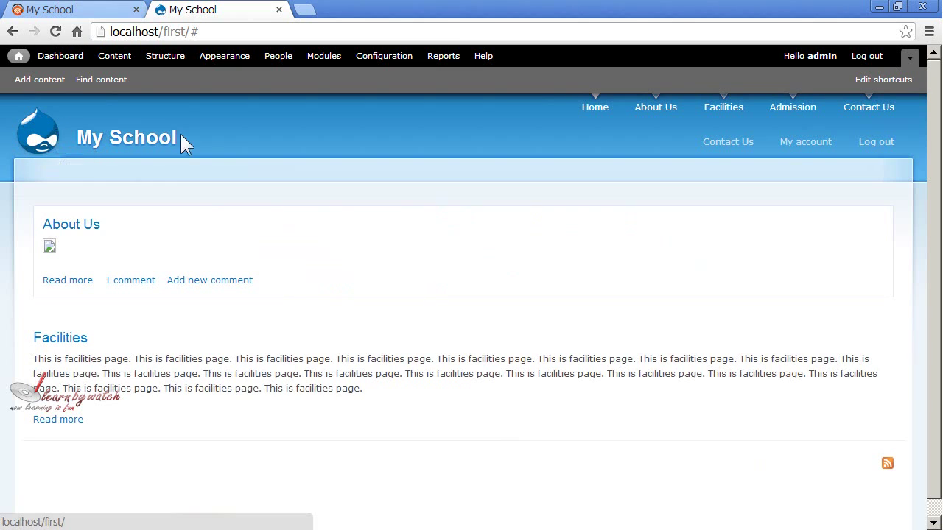
Step: Open the Bartik theme's own settings and examine its color scheme, toggle display, logo image and shortcut icon options
{"action": "left_click", "coordinate": [221, 67]}
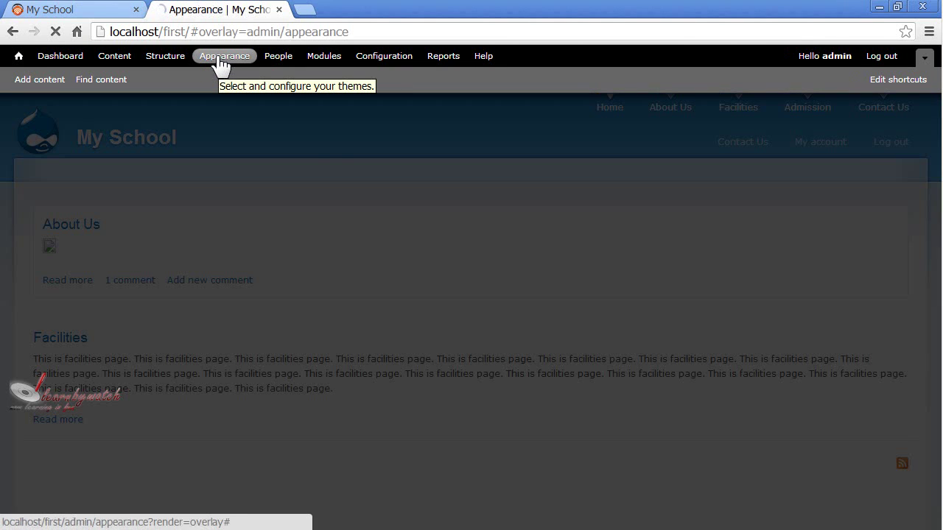
{"action": "scroll", "coordinate": [441, 329], "scroll_direction": "down", "scroll_amount": 5}
{"action": "scroll", "coordinate": [319, 306], "scroll_direction": "up", "scroll_amount": 2}
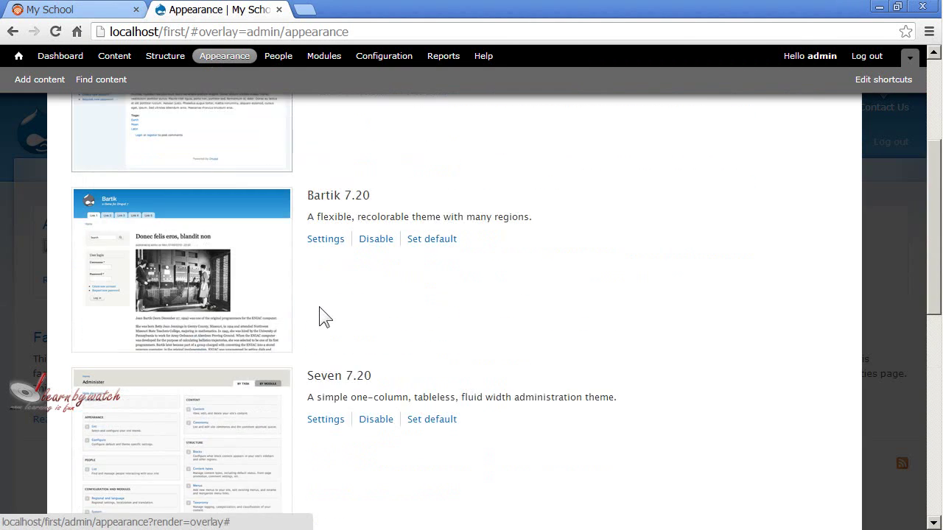
{"action": "left_click", "coordinate": [325, 240]}
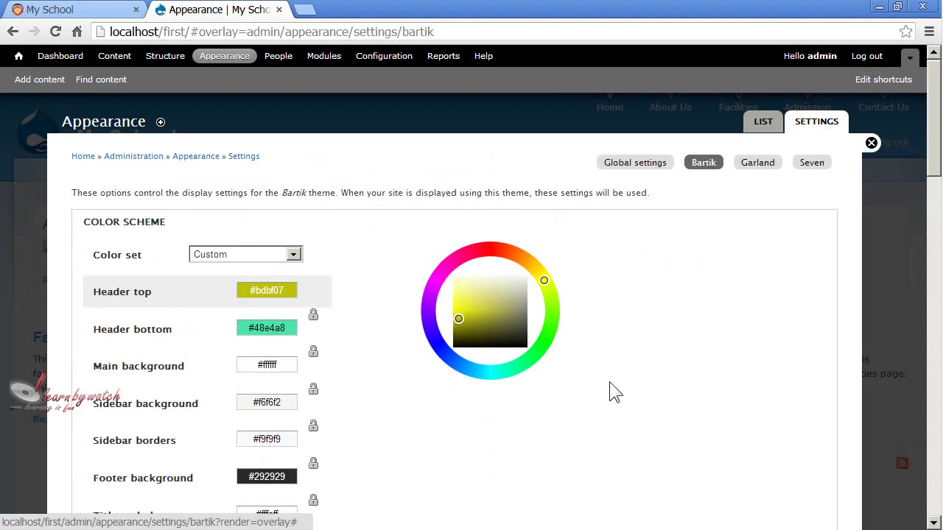
{"action": "left_click", "coordinate": [703, 163]}
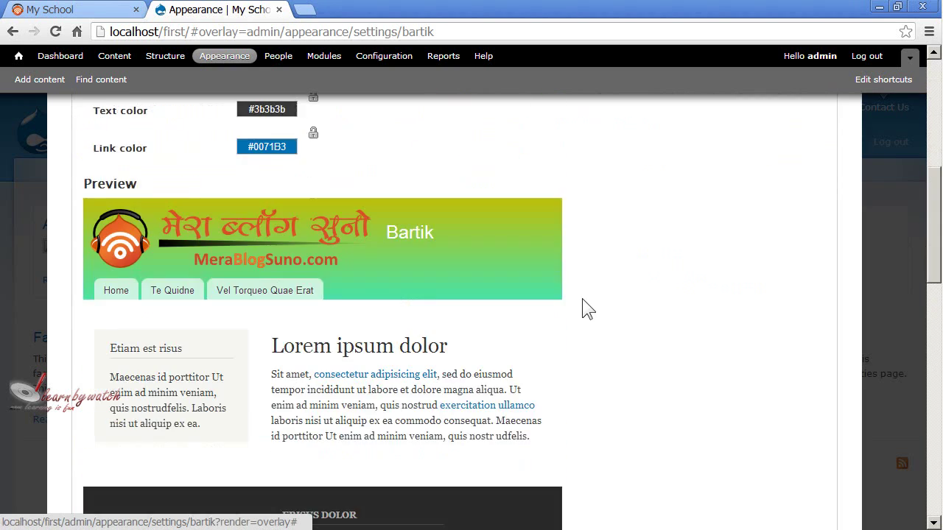
{"action": "scroll", "coordinate": [566, 280], "scroll_direction": "down", "scroll_amount": 15}
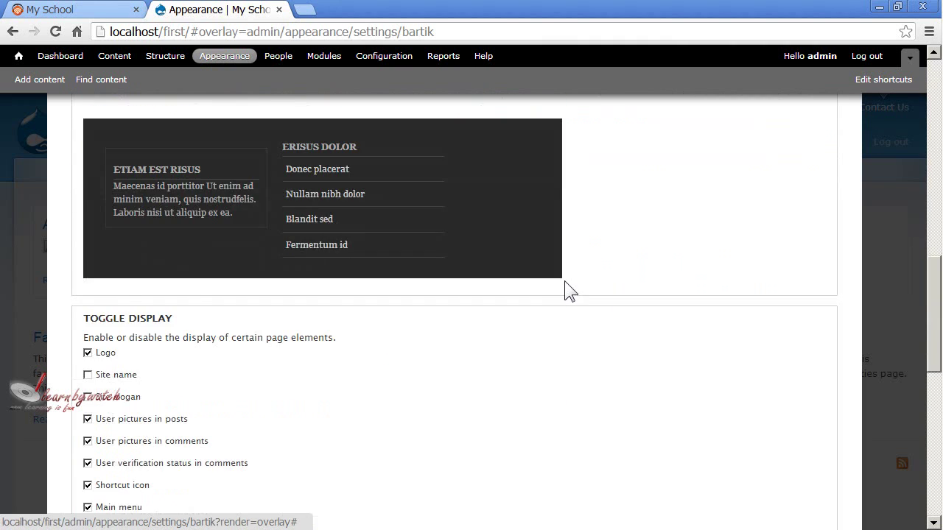
{"action": "scroll", "coordinate": [567, 287], "scroll_direction": "up", "scroll_amount": 15}
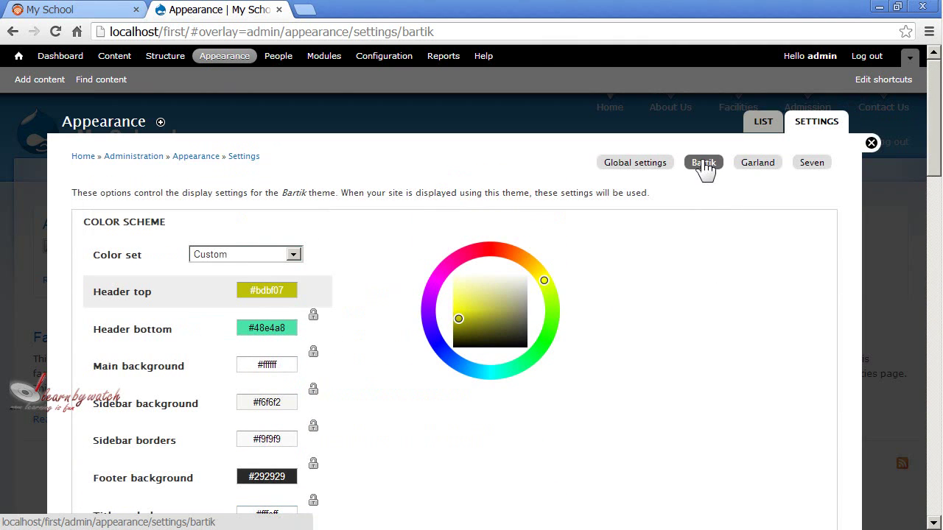
{"action": "left_click", "coordinate": [704, 165]}
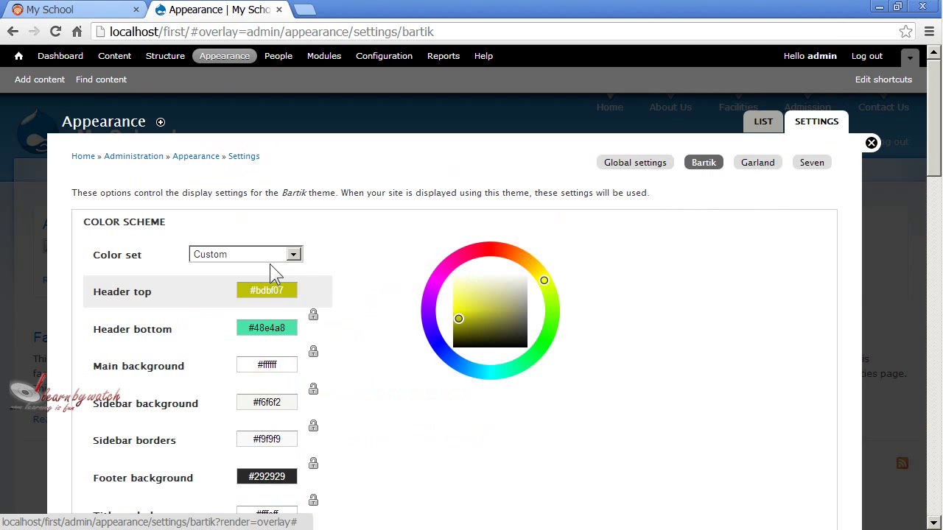
{"action": "scroll", "coordinate": [373, 290], "scroll_direction": "down", "scroll_amount": 6}
{"action": "scroll", "coordinate": [391, 309], "scroll_direction": "down", "scroll_amount": 5}
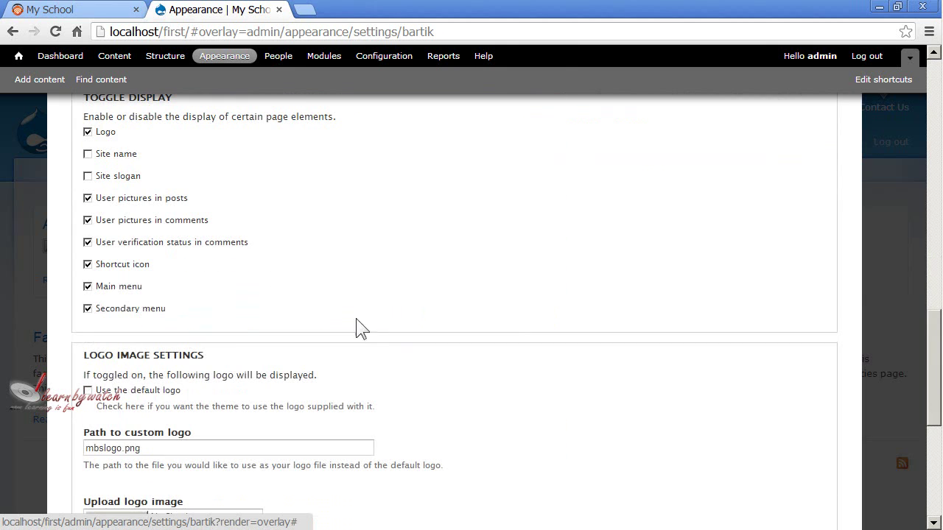
{"action": "scroll", "coordinate": [274, 308], "scroll_direction": "down", "scroll_amount": 4}
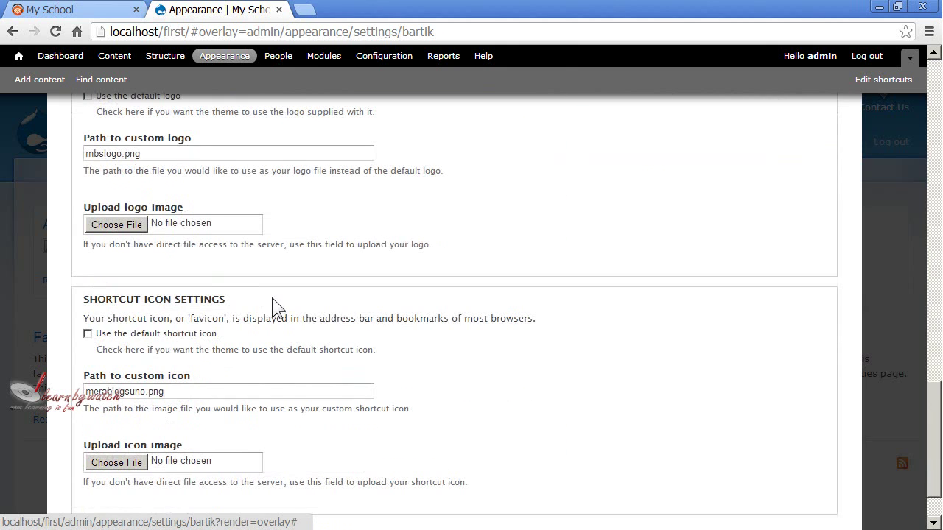
{"action": "scroll", "coordinate": [169, 294], "scroll_direction": "up", "scroll_amount": 1}
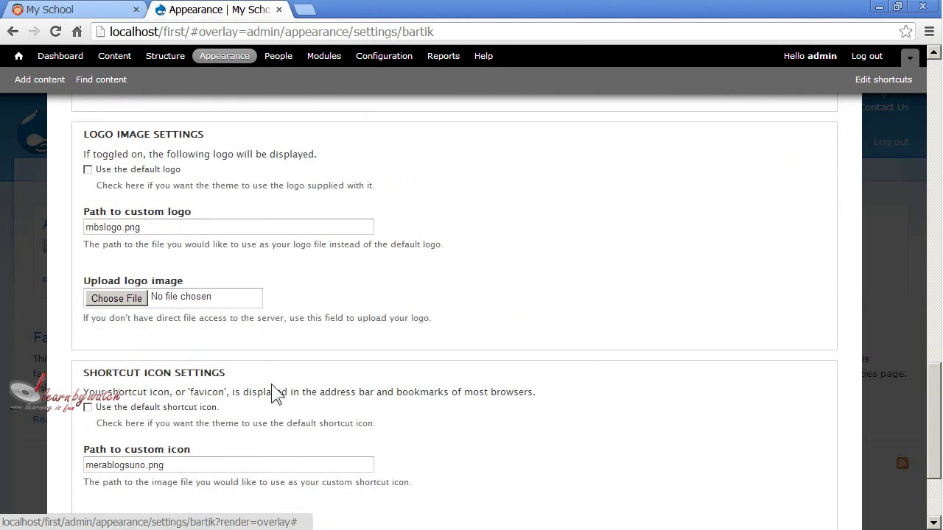
Step: Open the Garland and Seven themes' own settings and examine the options each of them offers
{"action": "scroll", "coordinate": [430, 419], "scroll_direction": "up", "scroll_amount": 7}
{"action": "scroll", "coordinate": [435, 417], "scroll_direction": "up", "scroll_amount": 9}
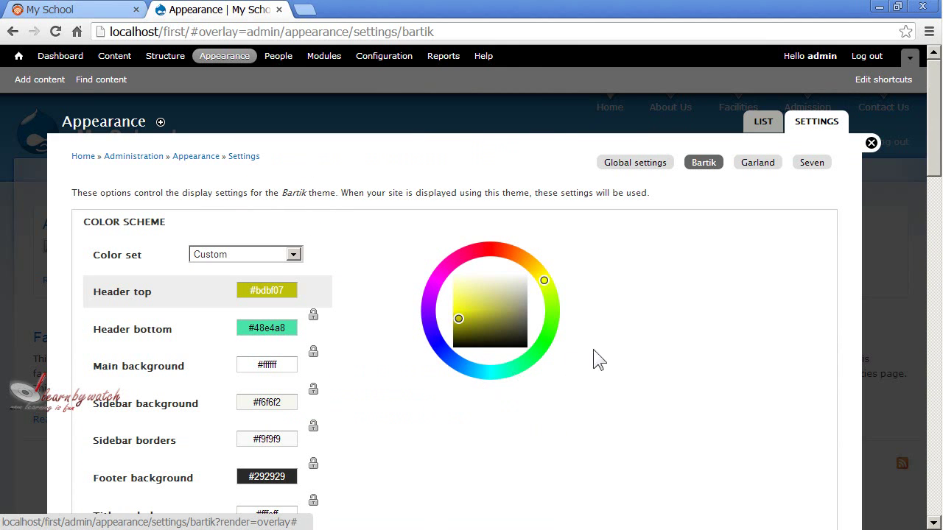
{"action": "left_click", "coordinate": [759, 163]}
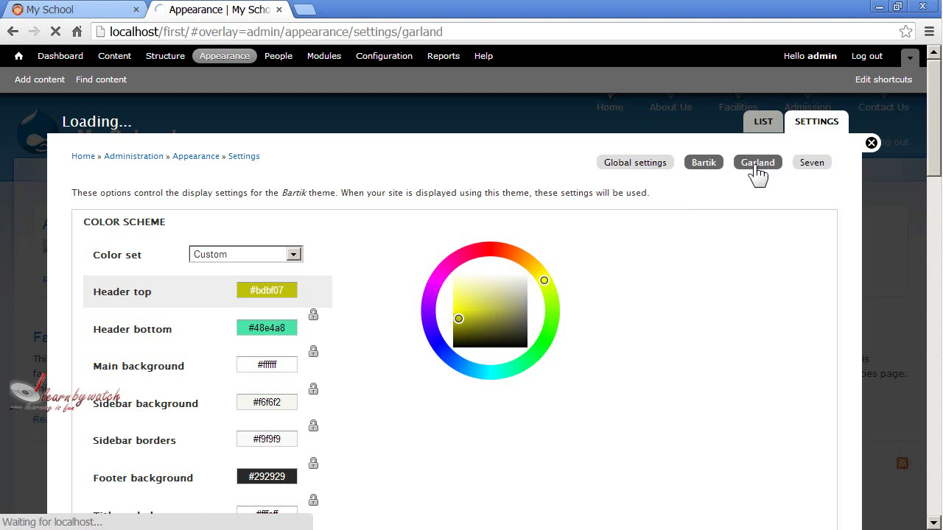
{"action": "scroll", "coordinate": [351, 295], "scroll_direction": "down", "scroll_amount": 8}
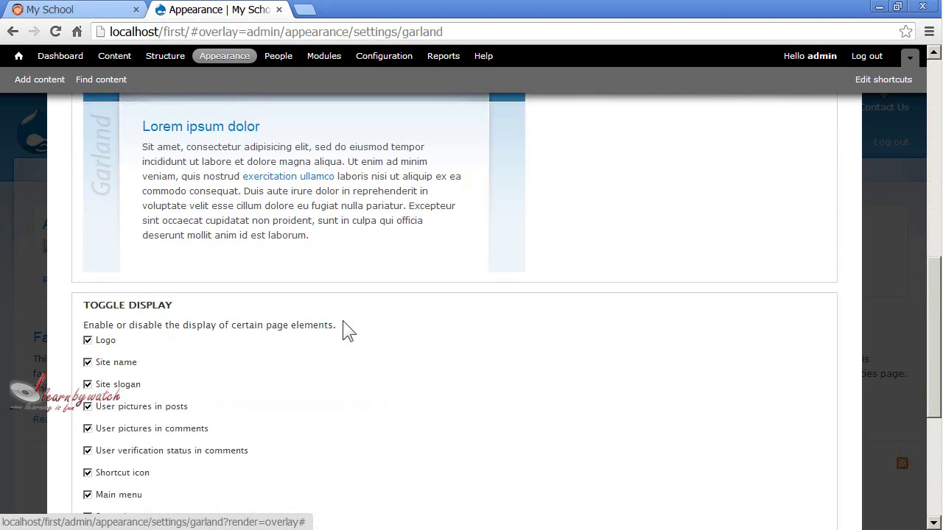
{"action": "scroll", "coordinate": [346, 328], "scroll_direction": "up", "scroll_amount": 10}
{"action": "left_click", "coordinate": [812, 174]}
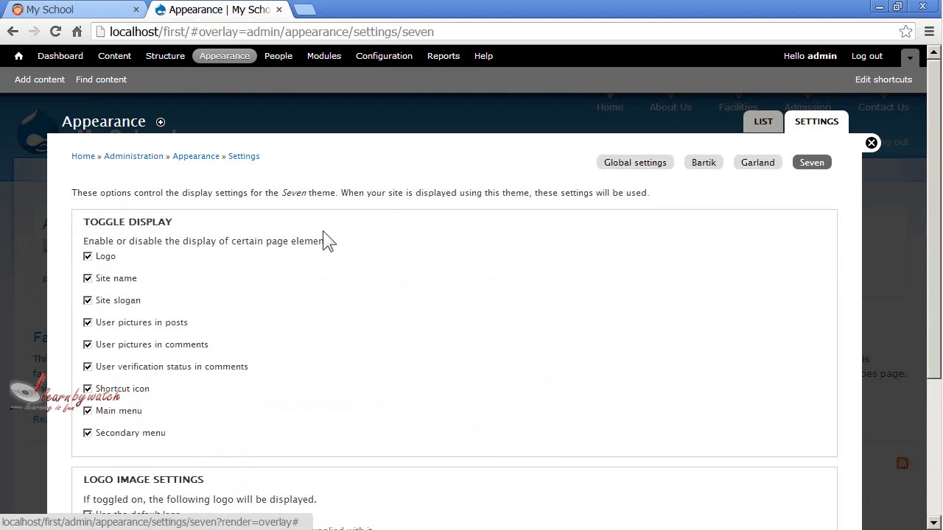
{"action": "scroll", "coordinate": [317, 251], "scroll_direction": "down", "scroll_amount": 3}
{"action": "scroll", "coordinate": [361, 280], "scroll_direction": "up", "scroll_amount": 3}
Step: Open the global theme settings and examine the toggle display, logo image and shortcut icon options
{"action": "left_click", "coordinate": [626, 164]}
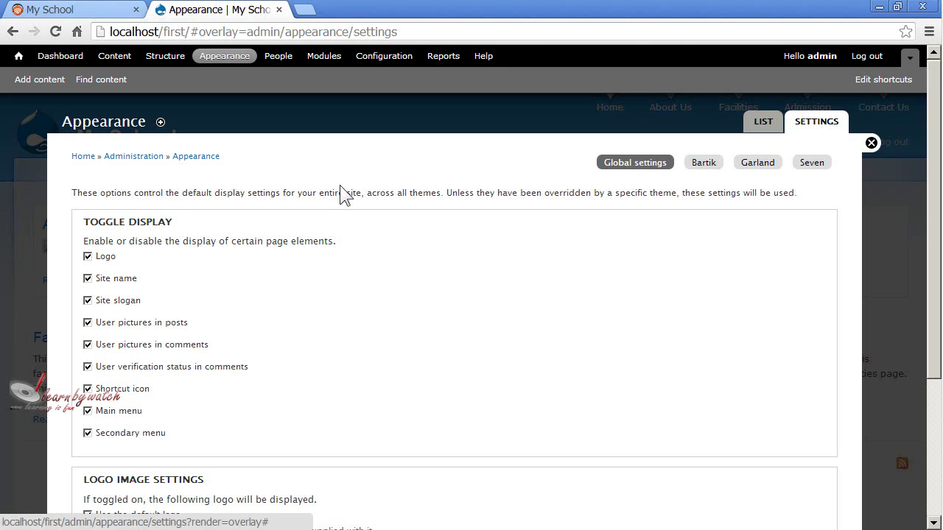
{"action": "scroll", "coordinate": [295, 204], "scroll_direction": "down", "scroll_amount": 1}
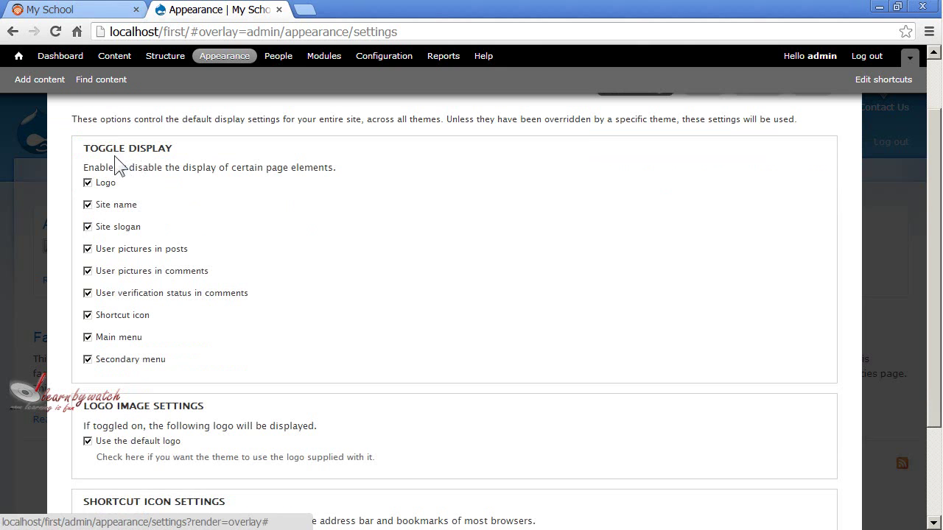
{"action": "left_click_drag", "start_coordinate": [84, 148], "coordinate": [211, 165]}
{"action": "scroll", "coordinate": [178, 238], "scroll_direction": "down", "scroll_amount": 2}
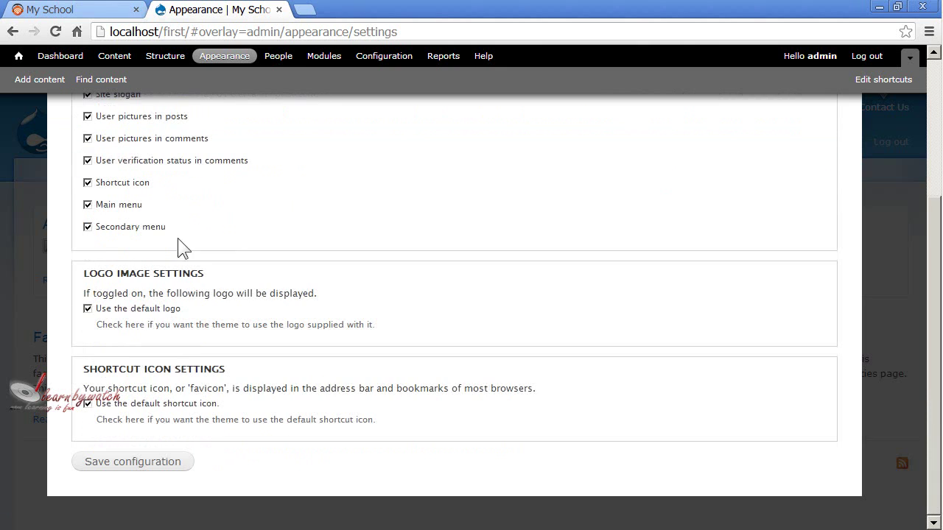
{"action": "left_click_drag", "start_coordinate": [82, 369], "coordinate": [159, 371]}
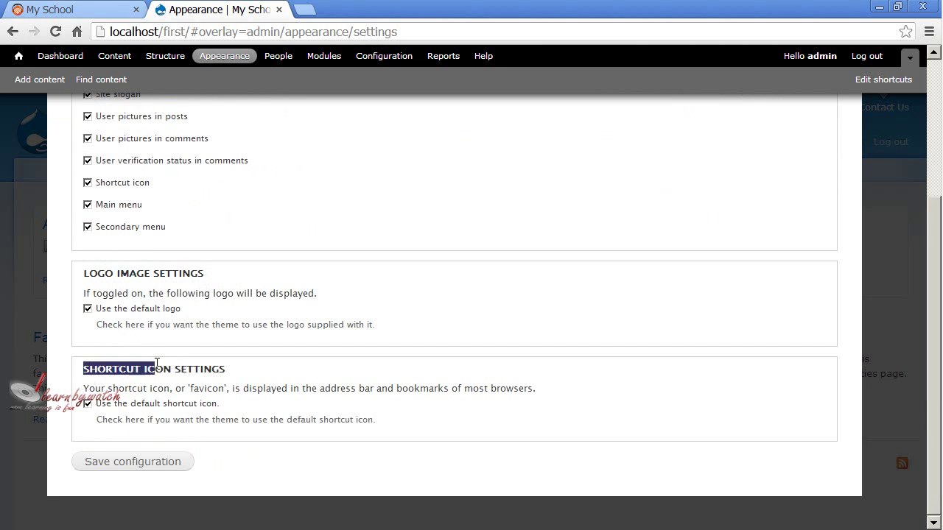
{"action": "left_click", "coordinate": [269, 372]}
{"action": "scroll", "coordinate": [293, 366], "scroll_direction": "up", "scroll_amount": 3}
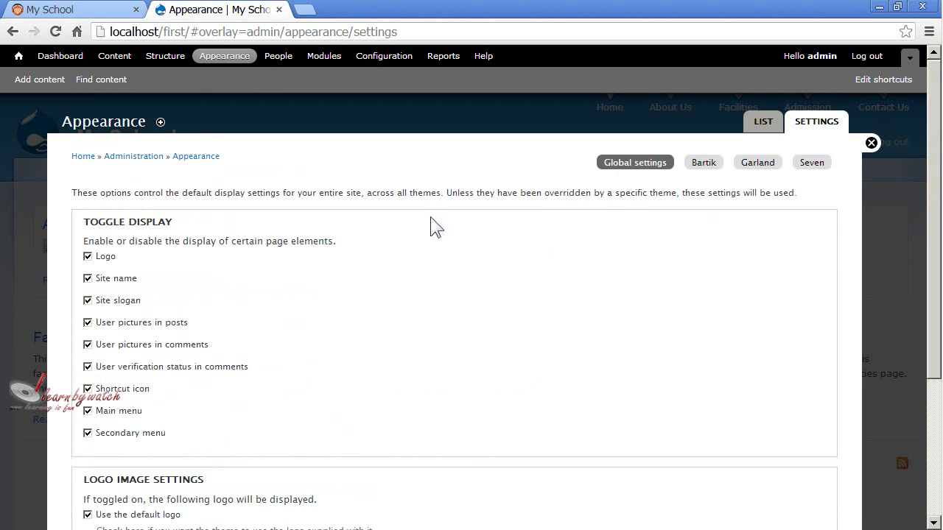
{"action": "scroll", "coordinate": [218, 324], "scroll_direction": "down", "scroll_amount": 2}
{"action": "scroll", "coordinate": [214, 315], "scroll_direction": "up", "scroll_amount": 2}
Step: Turn off the display of the site name and site slogan in the global theme settings
{"action": "left_click", "coordinate": [88, 279]}
{"action": "scroll", "coordinate": [223, 273], "scroll_direction": "down", "scroll_amount": 3}
{"action": "left_click", "coordinate": [88, 154]}
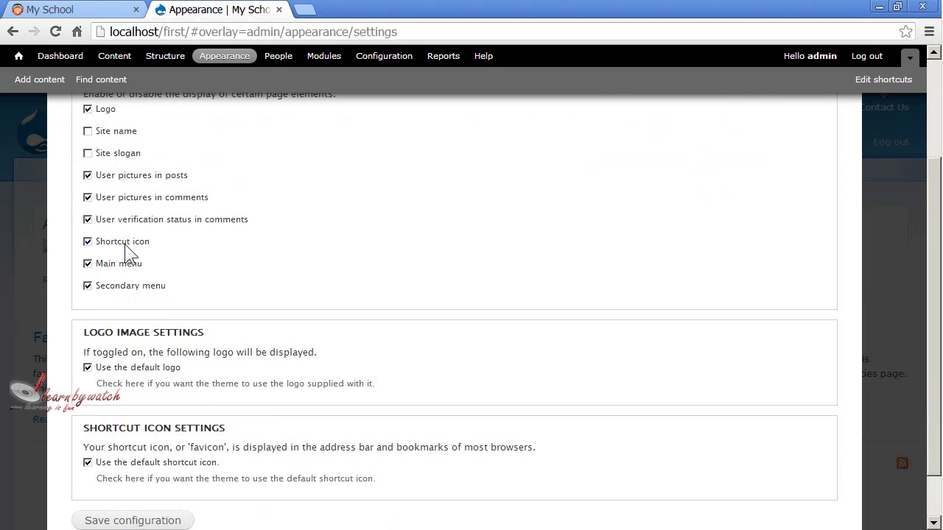
{"action": "scroll", "coordinate": [256, 285], "scroll_direction": "up", "scroll_amount": 3}
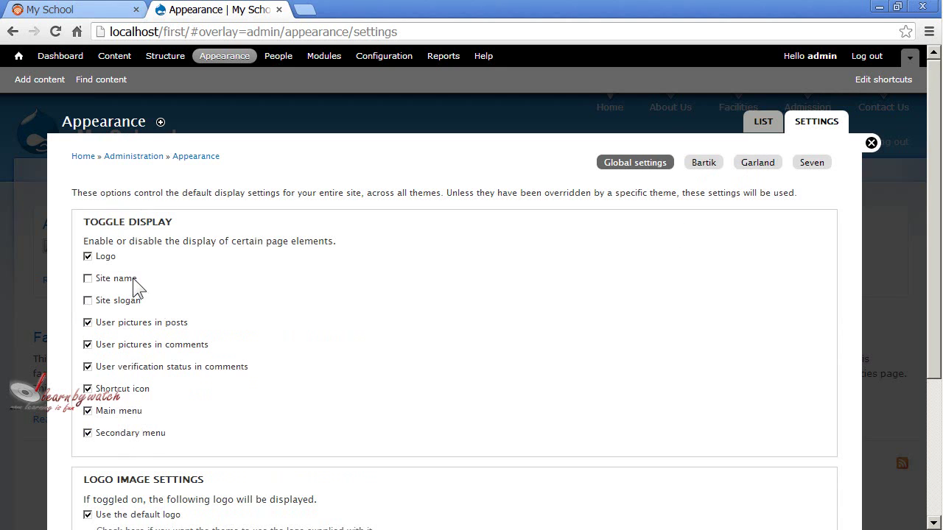
Step: Disable the default logo in the global settings and choose mbslogo from the images folder as the logo upload
{"action": "scroll", "coordinate": [309, 298], "scroll_direction": "down", "scroll_amount": 3}
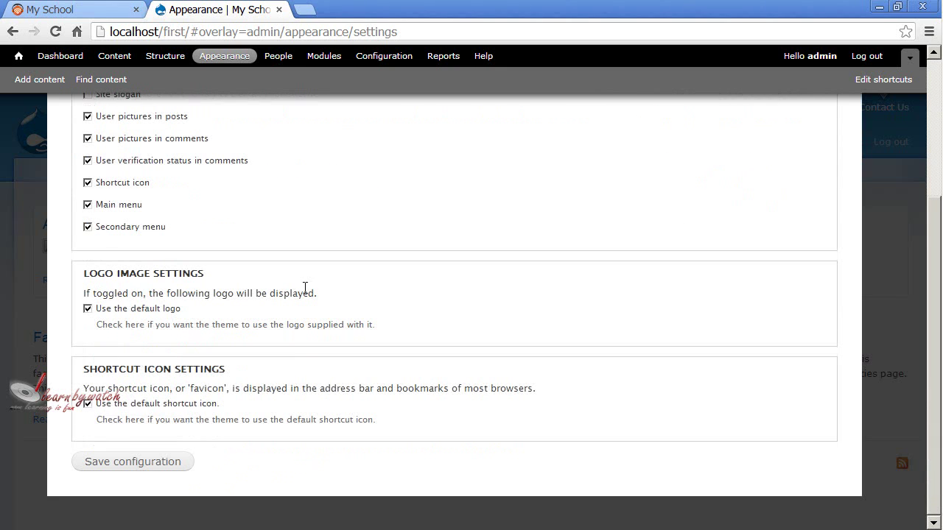
{"action": "left_click", "coordinate": [88, 309]}
{"action": "scroll", "coordinate": [183, 346], "scroll_direction": "down", "scroll_amount": 2}
{"action": "left_click", "coordinate": [124, 296]}
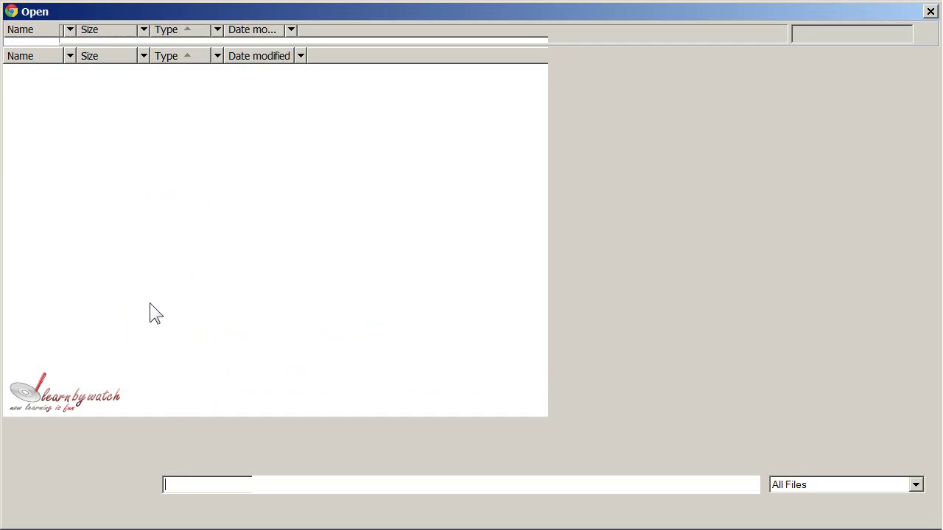
{"action": "double_click", "coordinate": [253, 185]}
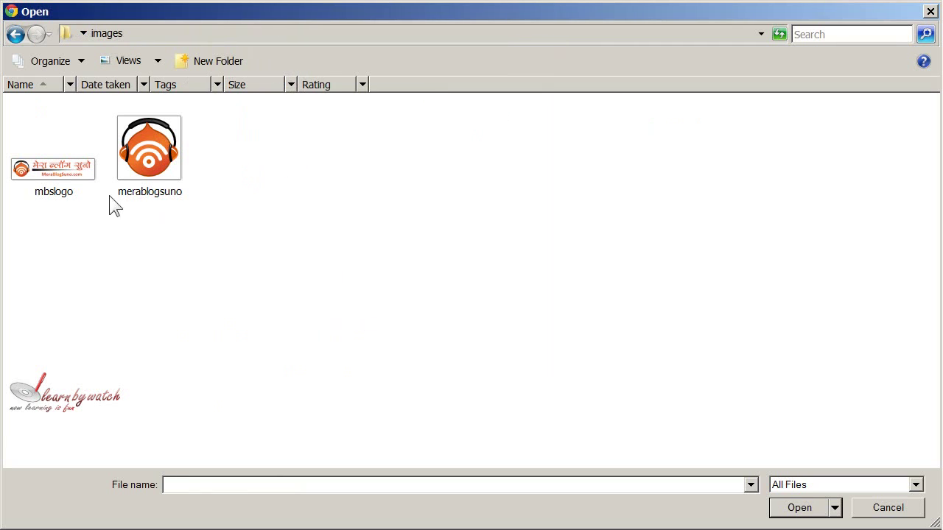
{"action": "left_click", "coordinate": [54, 187]}
{"action": "left_click", "coordinate": [797, 508]}
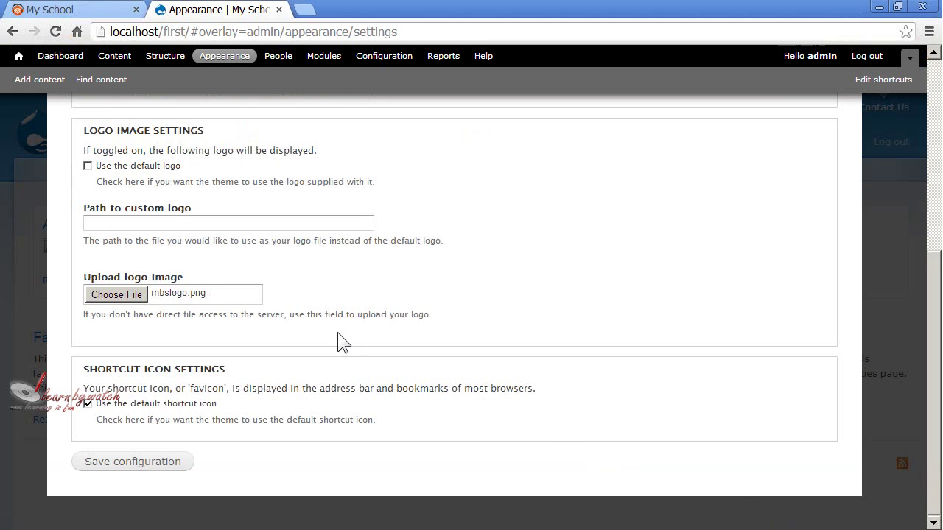
Step: Disable the default shortcut icon in the global settings and choose merablogsuno as the icon upload
{"action": "left_click", "coordinate": [87, 403]}
{"action": "scroll", "coordinate": [184, 396], "scroll_direction": "down", "scroll_amount": 2}
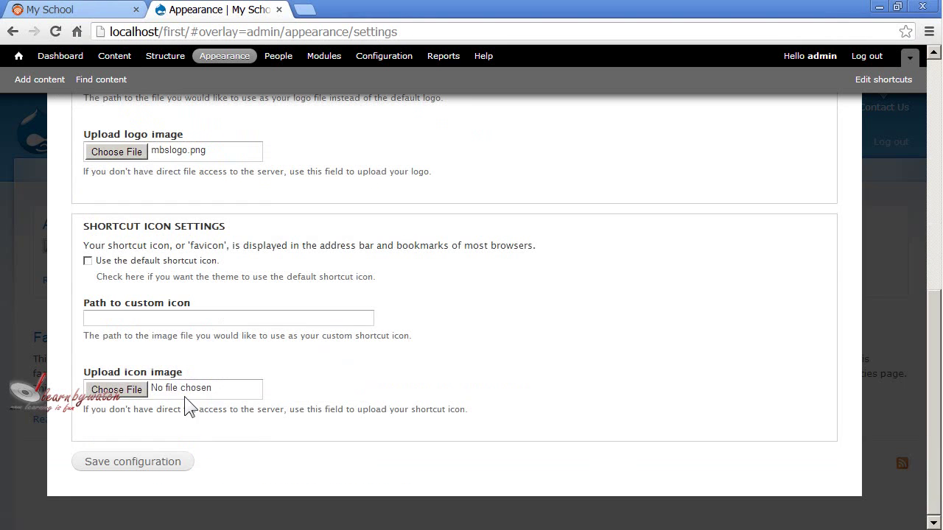
{"action": "left_click", "coordinate": [140, 388]}
{"action": "left_click", "coordinate": [148, 158]}
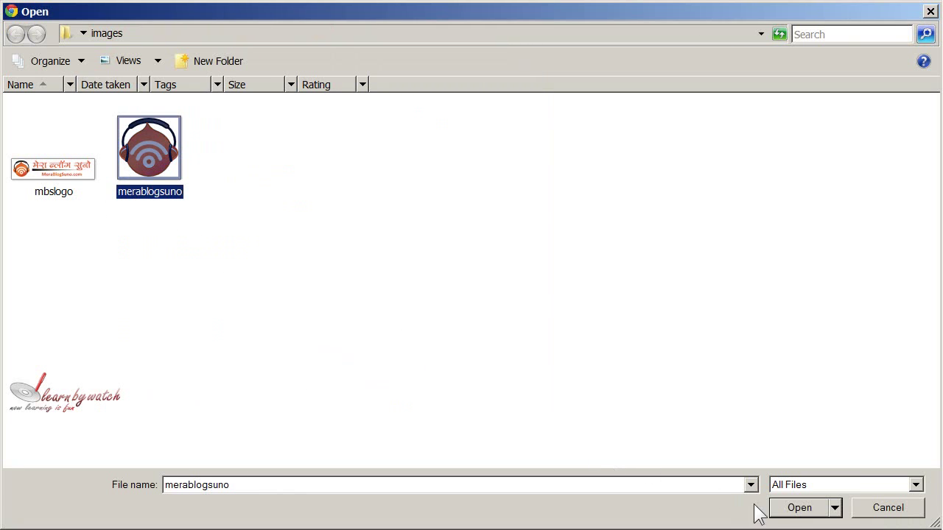
{"action": "left_click", "coordinate": [797, 508]}
Step: Save the global theme configuration and return to the site's home page
{"action": "left_click", "coordinate": [143, 471]}
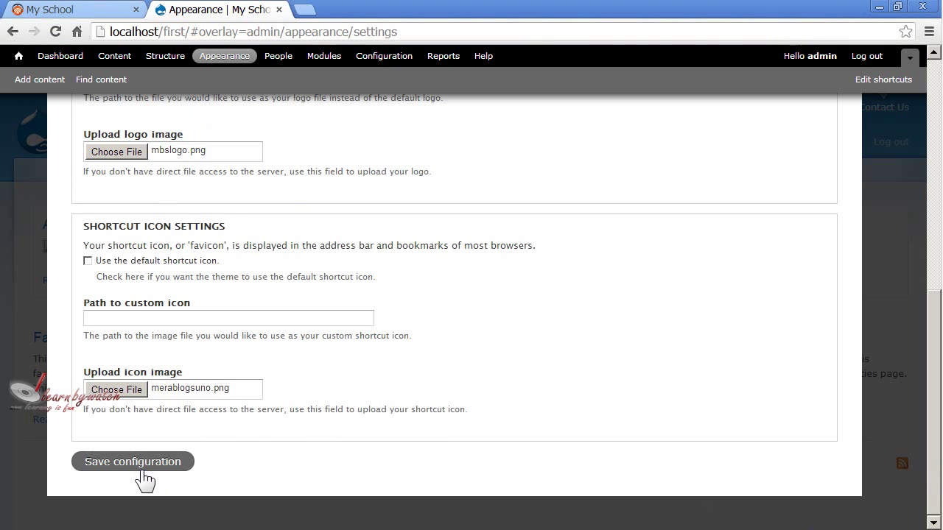
{"action": "scroll", "coordinate": [350, 409], "scroll_direction": "up", "scroll_amount": 1}
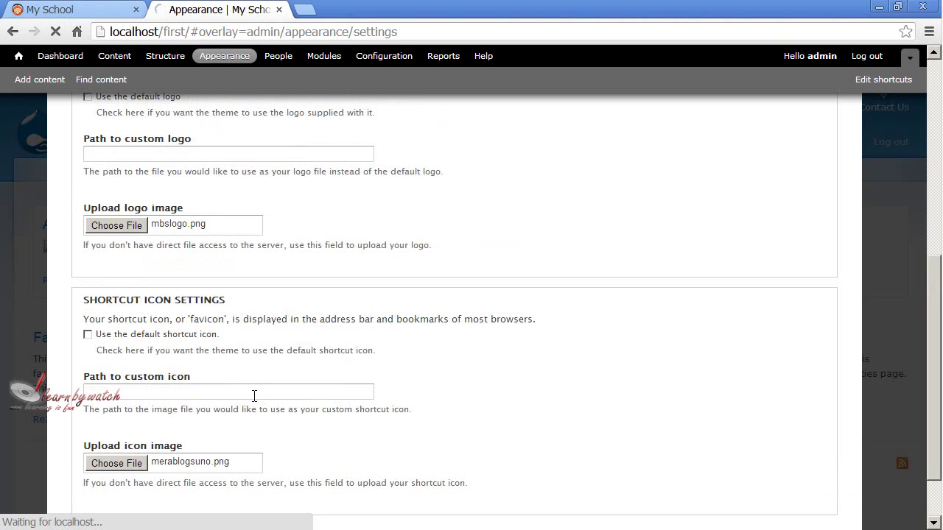
{"action": "scroll", "coordinate": [254, 395], "scroll_direction": "up", "scroll_amount": 1}
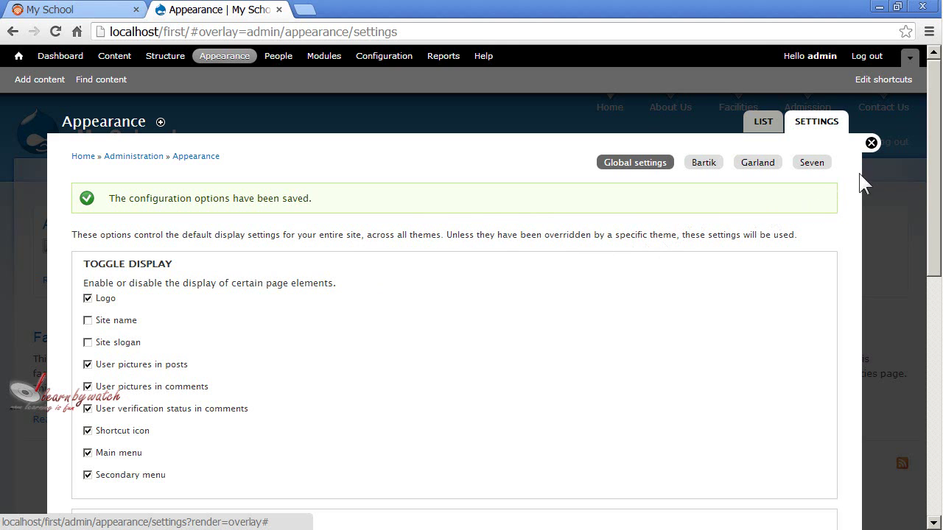
{"action": "left_click", "coordinate": [870, 142]}
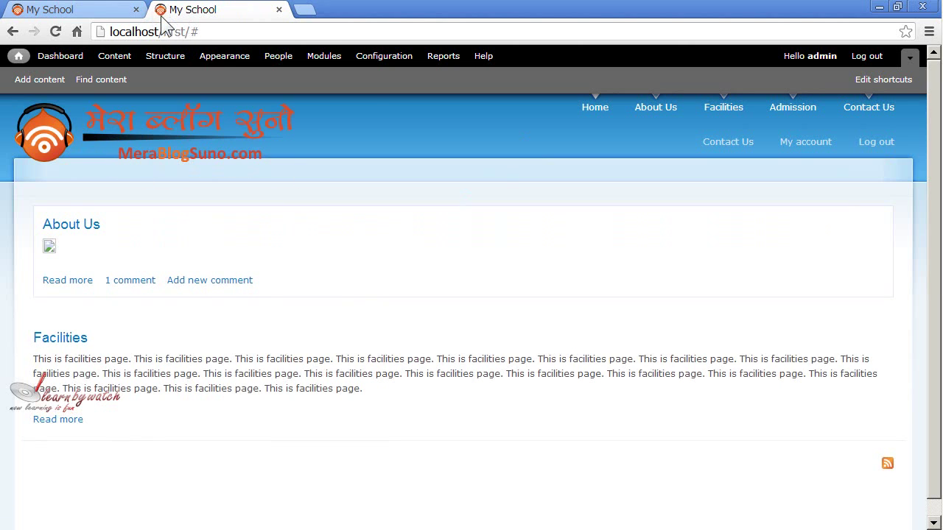
Step: Enable the disabled Stark theme as the site's default theme and return to the home page
{"action": "left_click", "coordinate": [224, 69]}
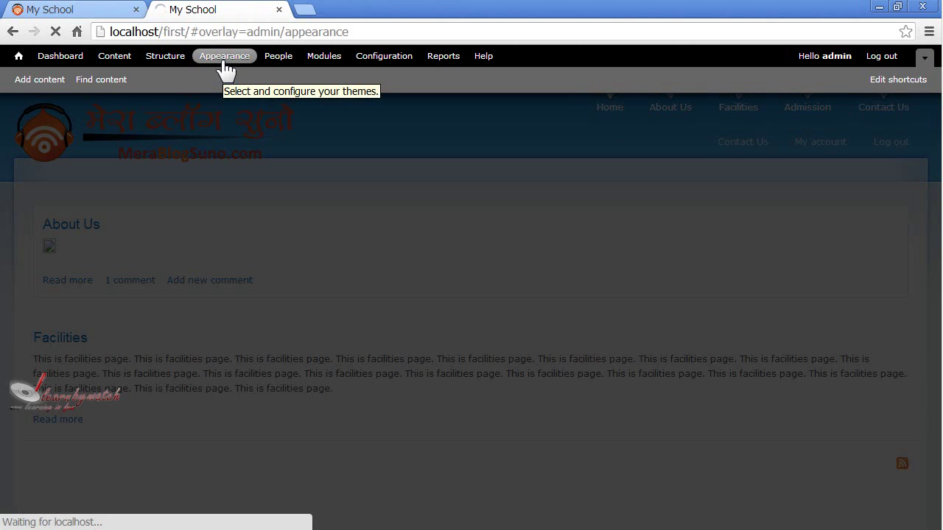
{"action": "scroll", "coordinate": [304, 257], "scroll_direction": "down", "scroll_amount": 5}
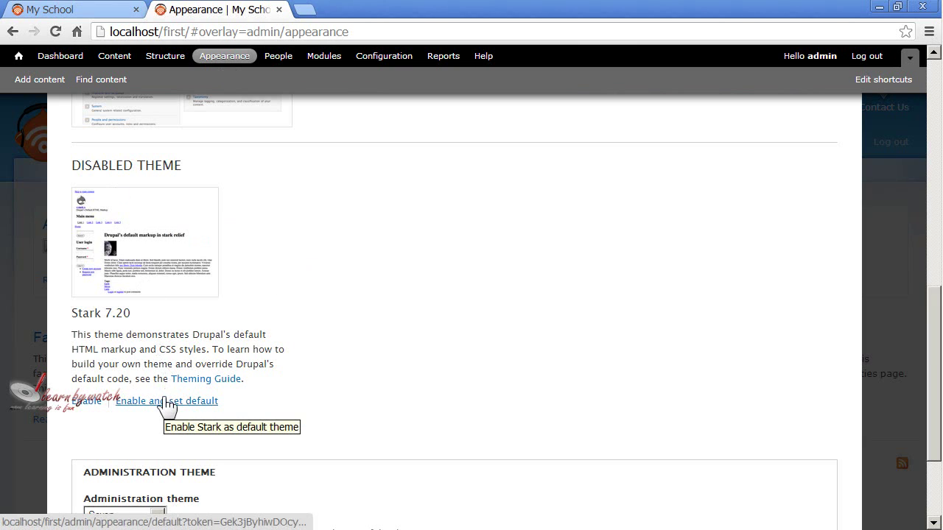
{"action": "left_click", "coordinate": [161, 402]}
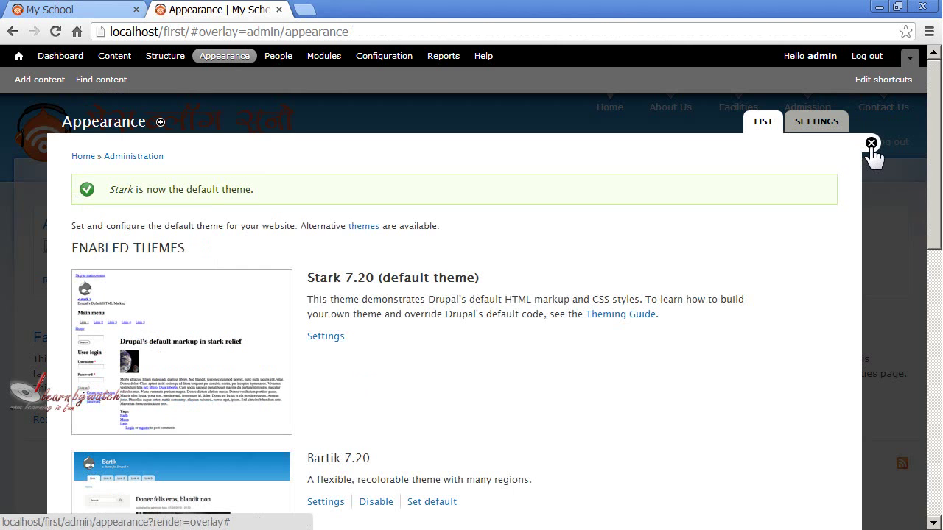
{"action": "left_click", "coordinate": [871, 145]}
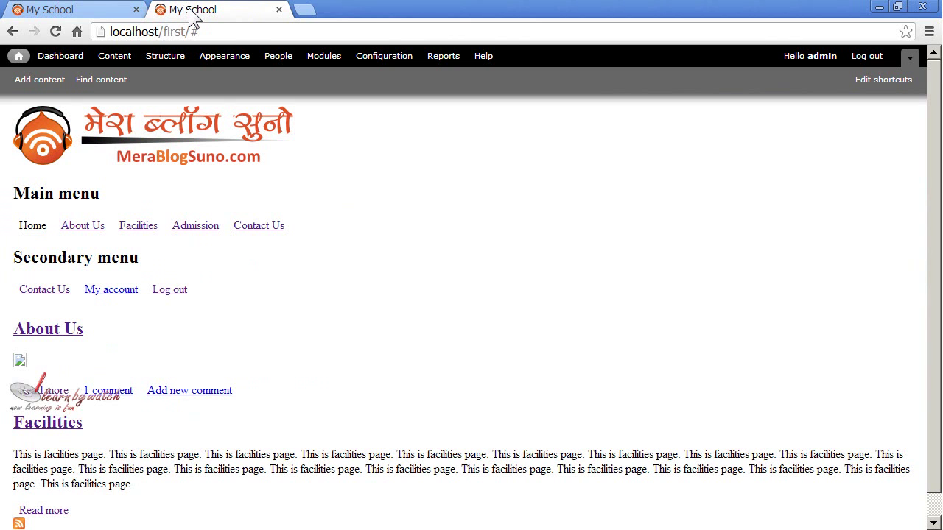
Step: Set Bartik as the site's default theme from the list of enabled themes
{"action": "left_click", "coordinate": [226, 58]}
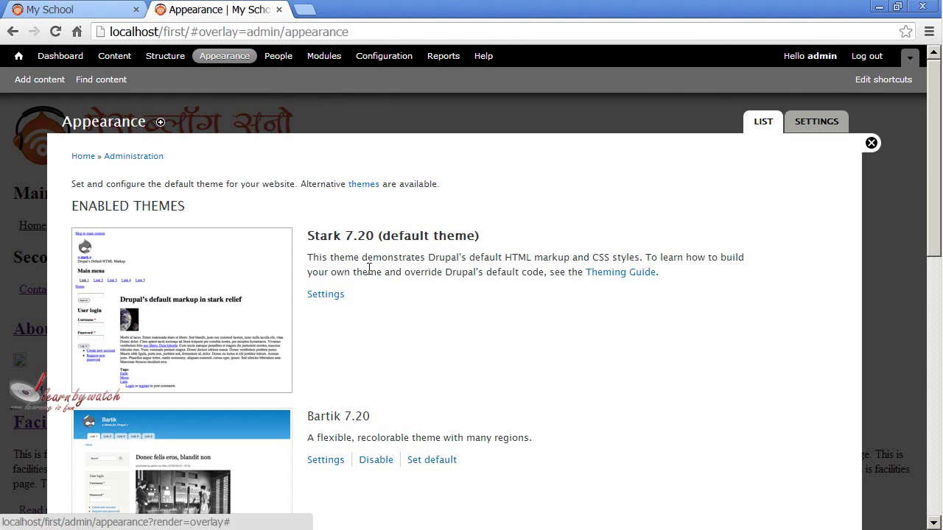
{"action": "scroll", "coordinate": [626, 309], "scroll_direction": "down", "scroll_amount": 7}
{"action": "scroll", "coordinate": [669, 379], "scroll_direction": "up", "scroll_amount": 7}
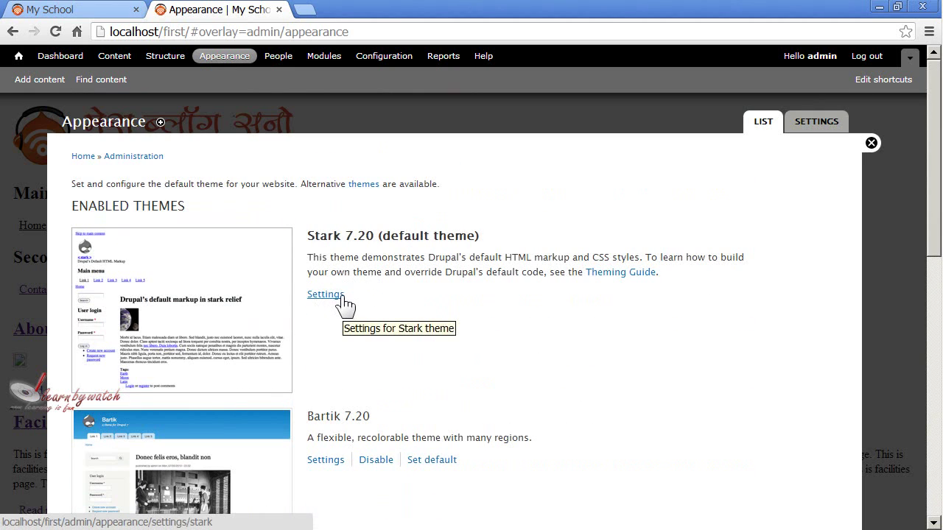
{"action": "scroll", "coordinate": [400, 316], "scroll_direction": "down", "scroll_amount": 3}
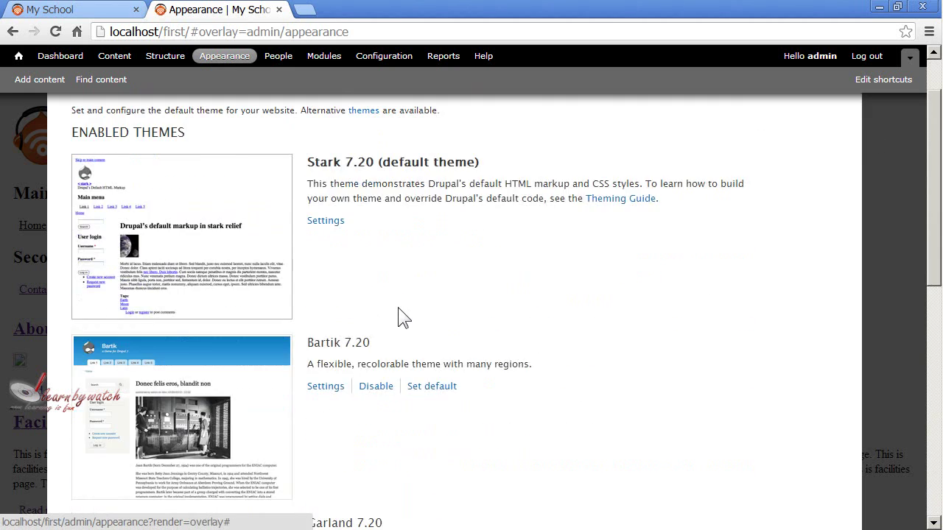
{"action": "scroll", "coordinate": [400, 324], "scroll_direction": "down", "scroll_amount": 1}
{"action": "scroll", "coordinate": [401, 318], "scroll_direction": "up", "scroll_amount": 2}
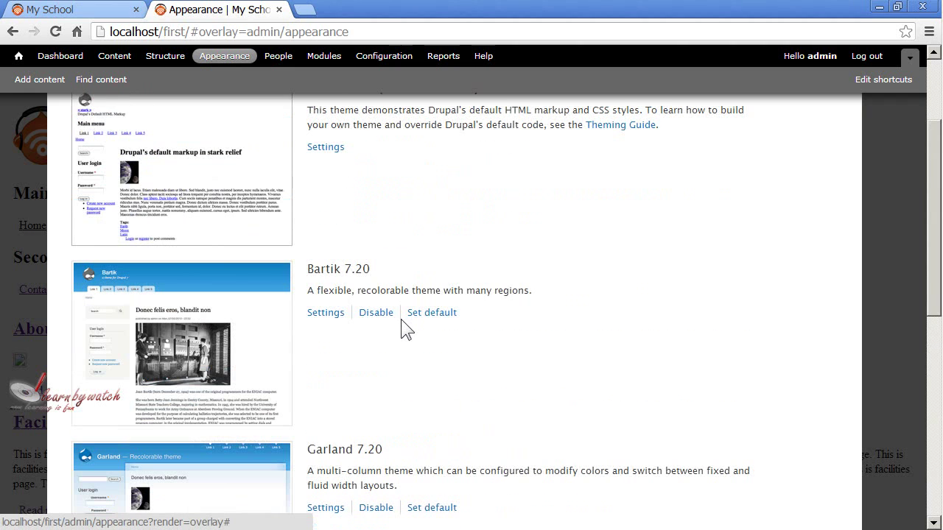
{"action": "left_click_drag", "start_coordinate": [326, 269], "coordinate": [358, 269]}
{"action": "left_click", "coordinate": [410, 272]}
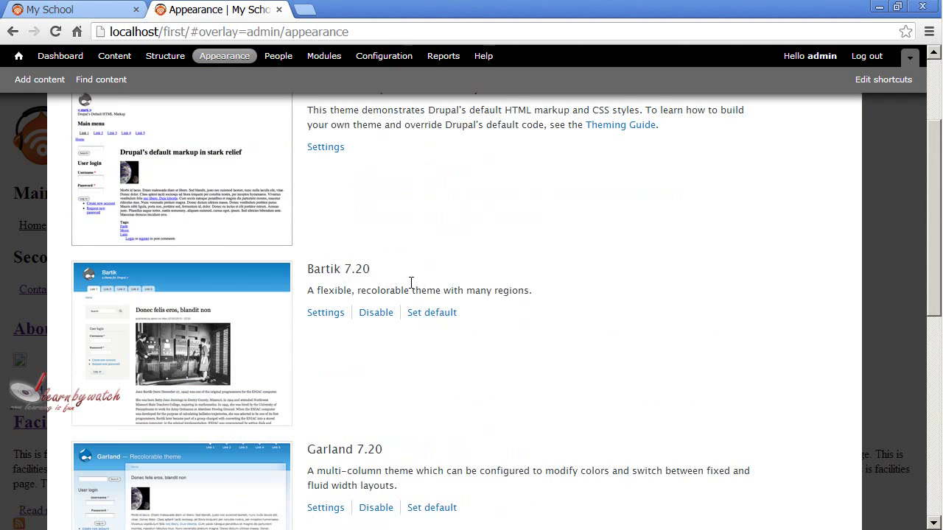
{"action": "left_click", "coordinate": [427, 318]}
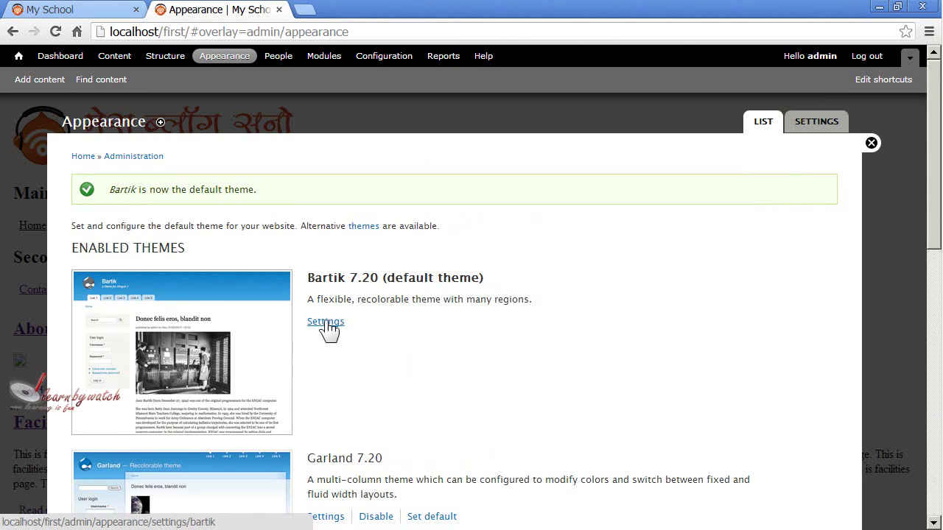
Step: Examine the global theme settings and the Seven theme's own settings, and return to the home page
{"action": "left_click", "coordinate": [818, 133]}
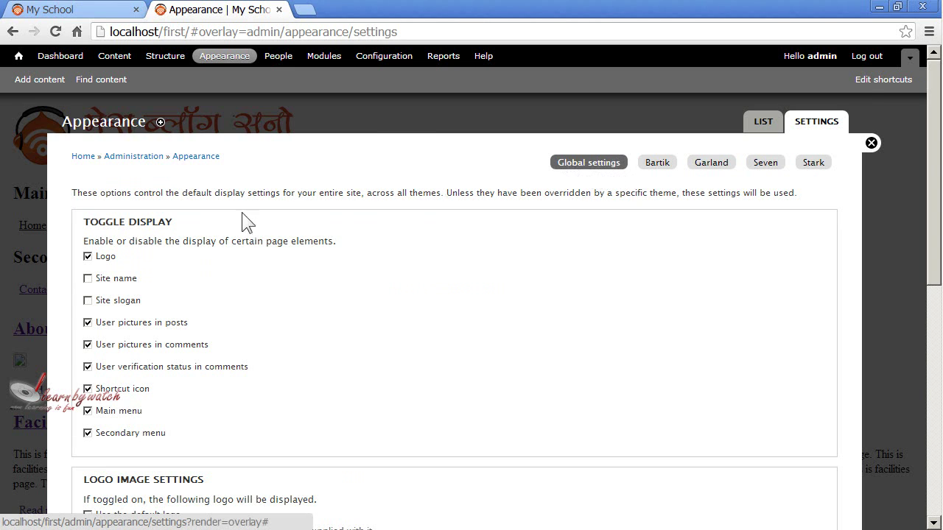
{"action": "scroll", "coordinate": [228, 361], "scroll_direction": "down", "scroll_amount": 7}
{"action": "scroll", "coordinate": [229, 374], "scroll_direction": "up", "scroll_amount": 7}
{"action": "left_click", "coordinate": [773, 170]}
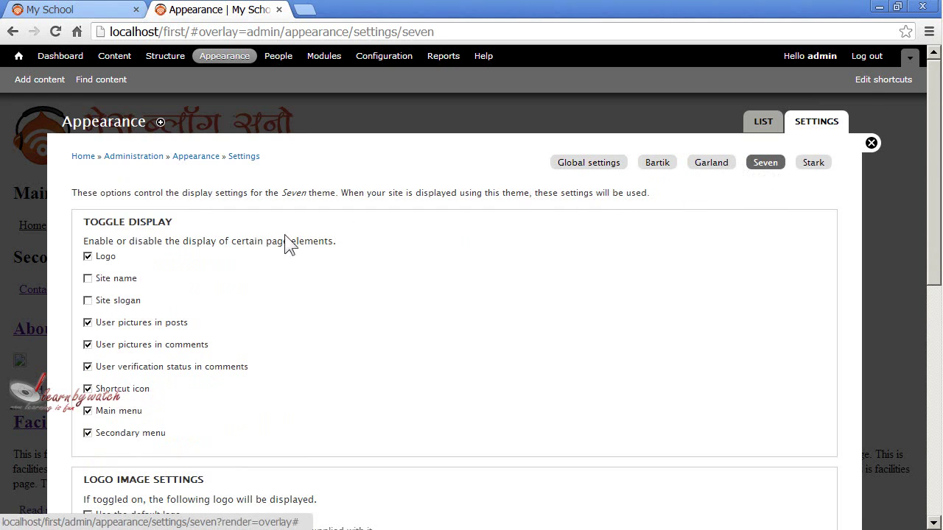
{"action": "scroll", "coordinate": [284, 254], "scroll_direction": "down", "scroll_amount": 7}
{"action": "scroll", "coordinate": [185, 278], "scroll_direction": "up", "scroll_amount": 2}
{"action": "scroll", "coordinate": [231, 325], "scroll_direction": "up", "scroll_amount": 5}
{"action": "left_click", "coordinate": [870, 143]}
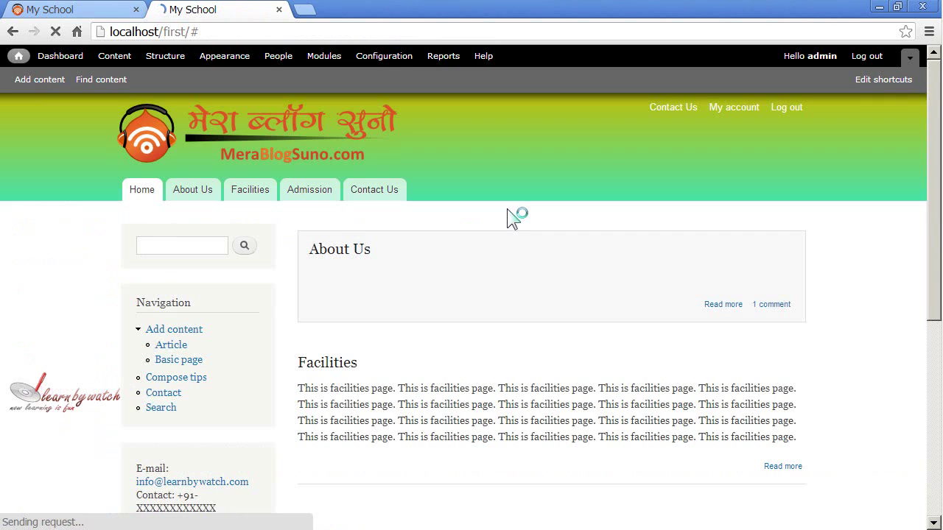